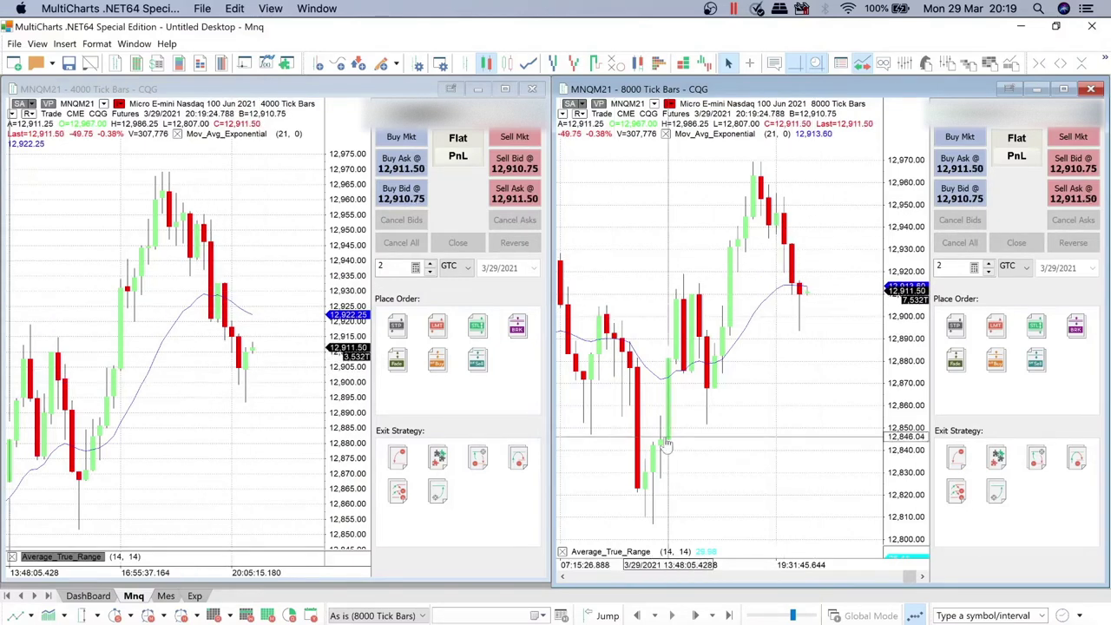
Look back through the earlier price bars on the 8000-tick chart and return to the latest bars.
{"action": "scroll", "coordinate": [666, 444], "scroll_direction": "up", "scroll_amount": 3}
{"action": "scroll", "coordinate": [666, 444], "scroll_direction": "up", "scroll_amount": 2}
{"action": "scroll", "coordinate": [666, 444], "scroll_direction": "up", "scroll_amount": 4}
{"action": "scroll", "coordinate": [666, 445], "scroll_direction": "up", "scroll_amount": 3}
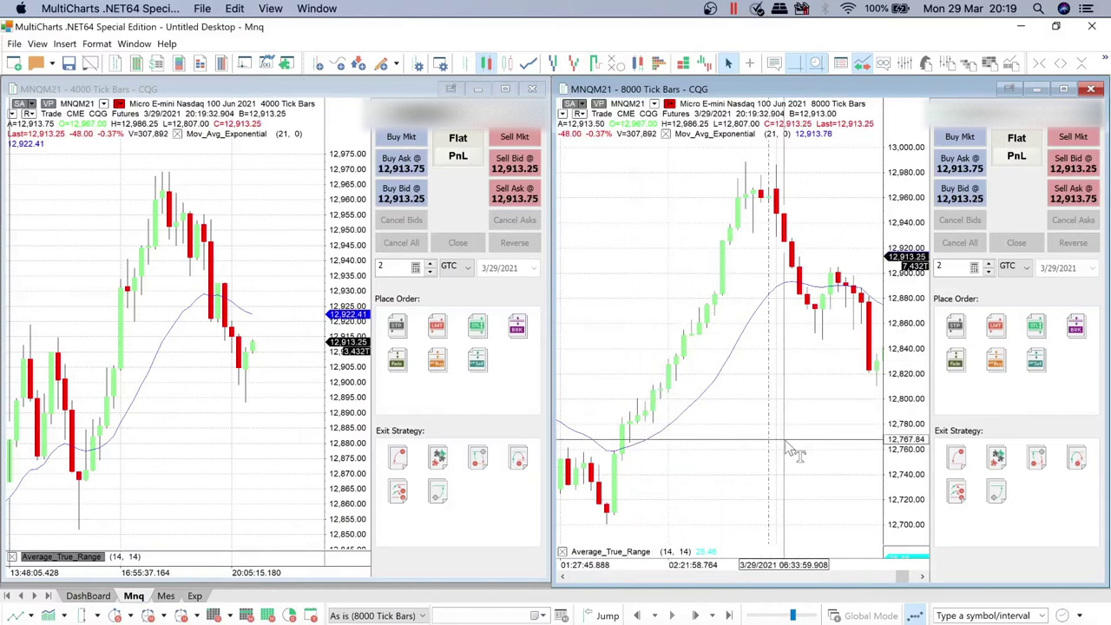
{"action": "scroll", "coordinate": [661, 461], "scroll_direction": "down", "scroll_amount": 8}
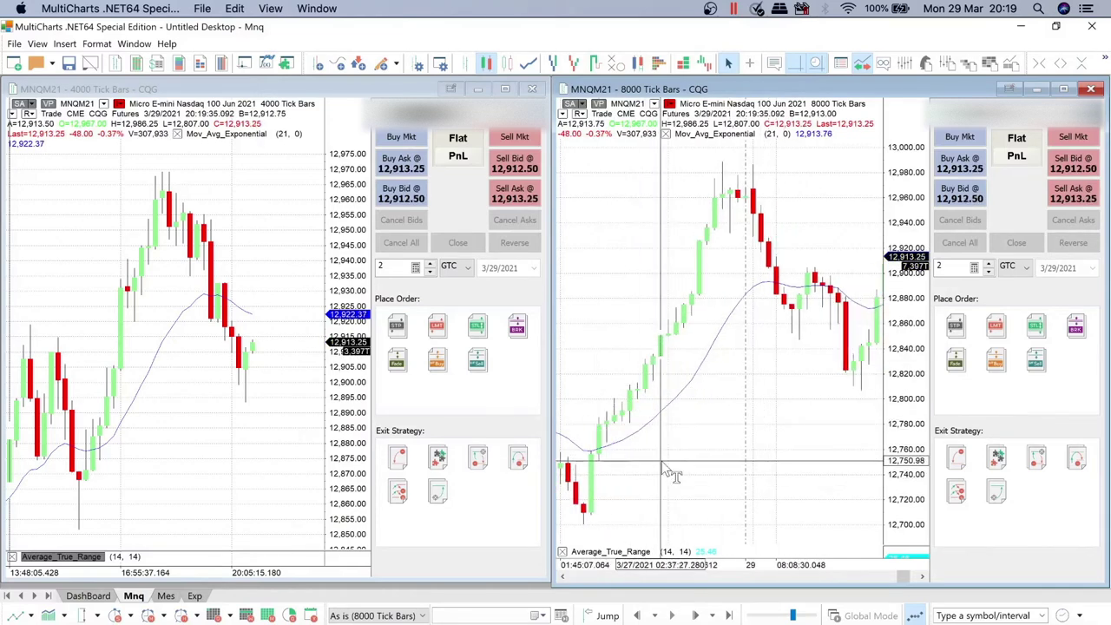
{"action": "scroll", "coordinate": [663, 469], "scroll_direction": "down", "scroll_amount": 8}
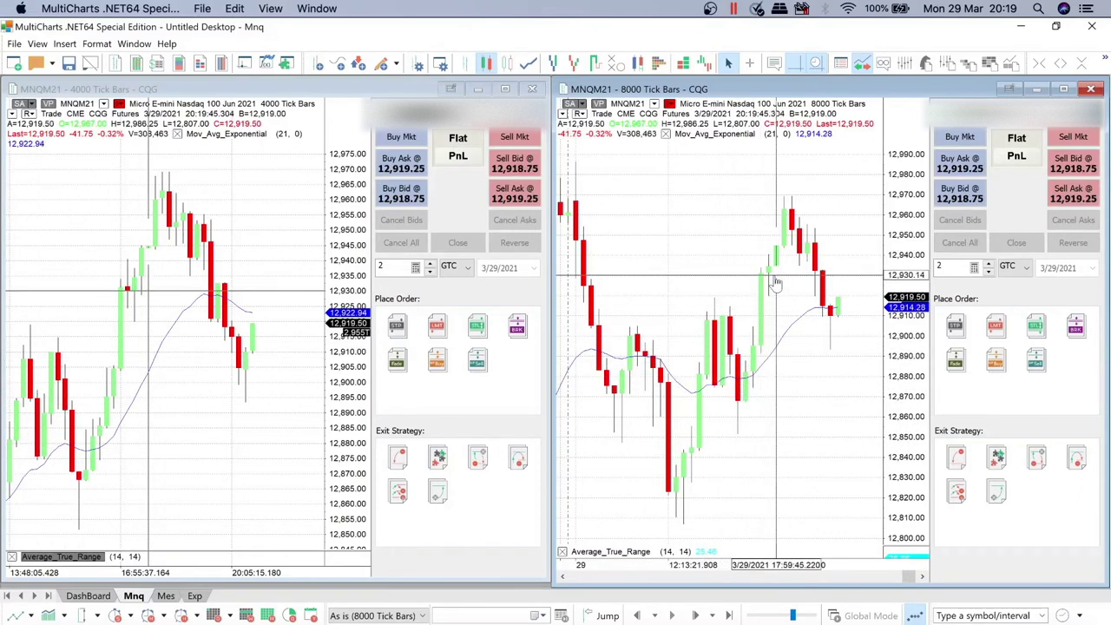
{"action": "scroll", "coordinate": [784, 419], "scroll_direction": "down", "scroll_amount": 3}
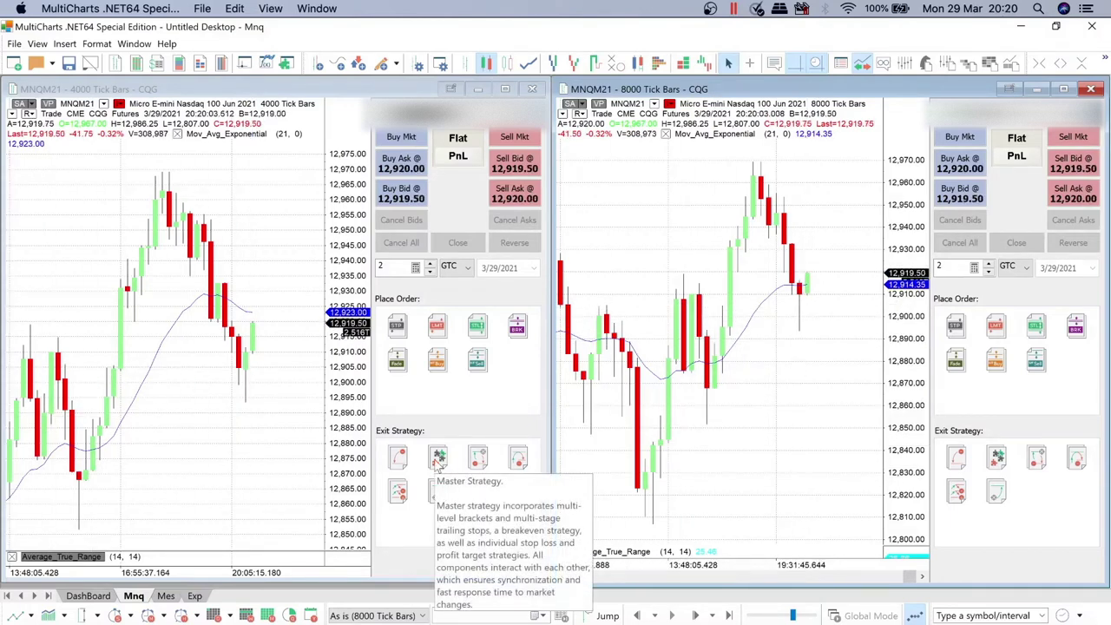
Examine the profit target and stop loss offsets for both levels in the 4000-tick chart's Master Strategy settings.
{"action": "left_click", "coordinate": [439, 461]}
{"action": "right_click", "coordinate": [439, 462]}
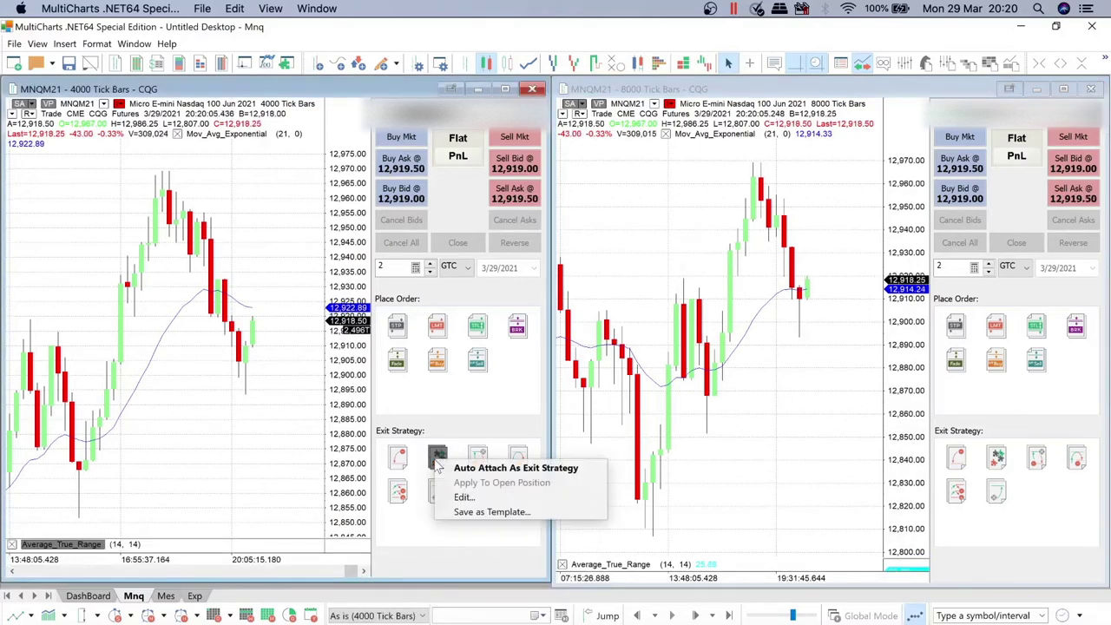
{"action": "left_click", "coordinate": [463, 497]}
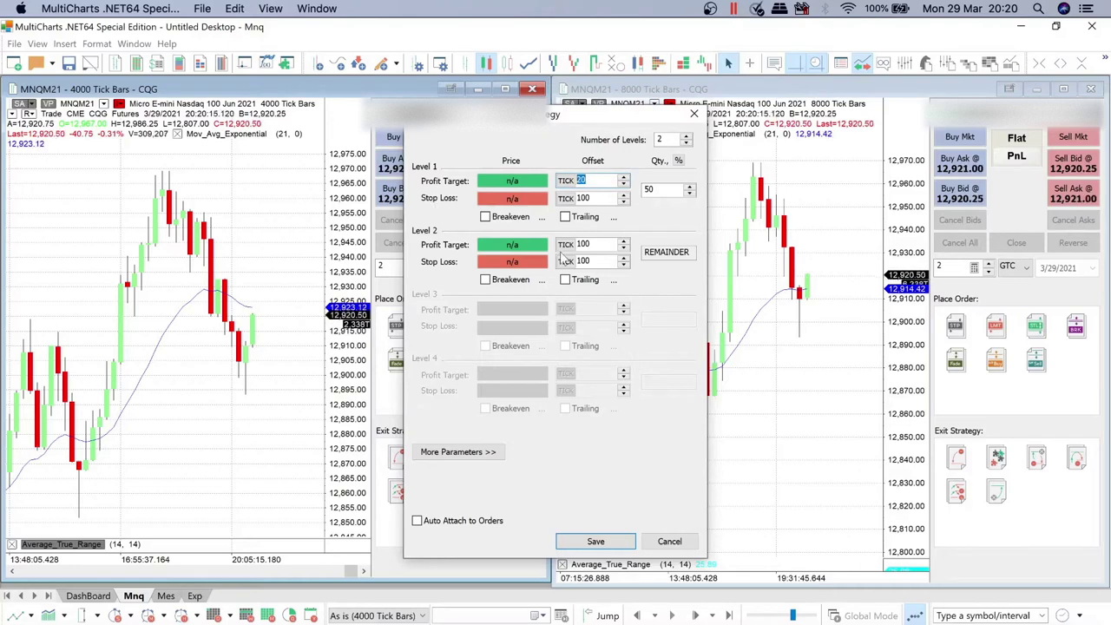
{"action": "double_click", "coordinate": [587, 243]}
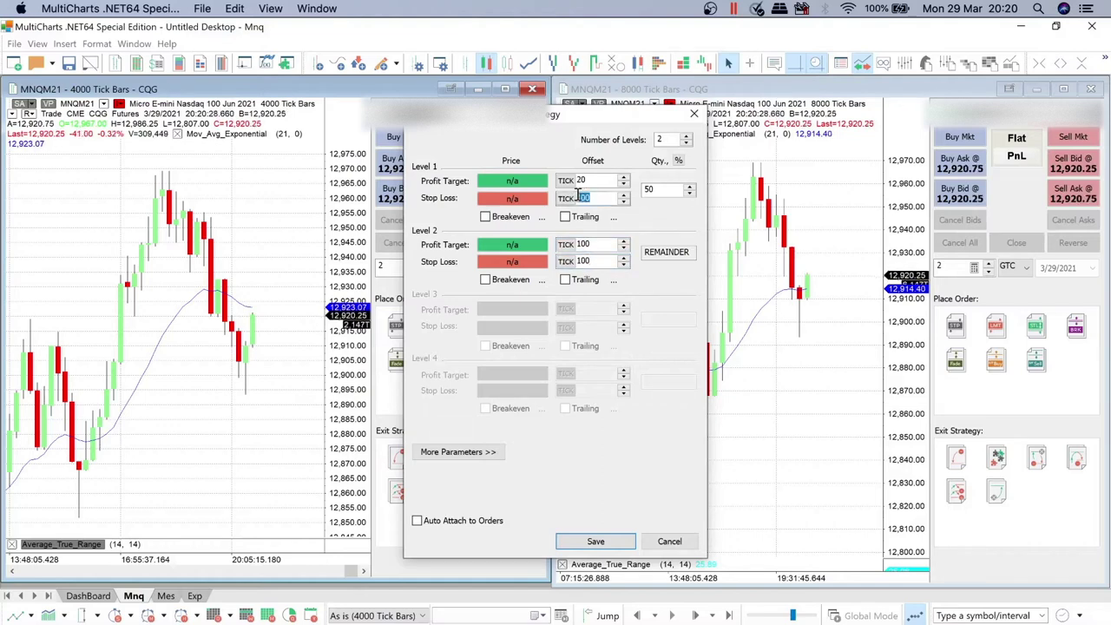
{"action": "left_click", "coordinate": [587, 263]}
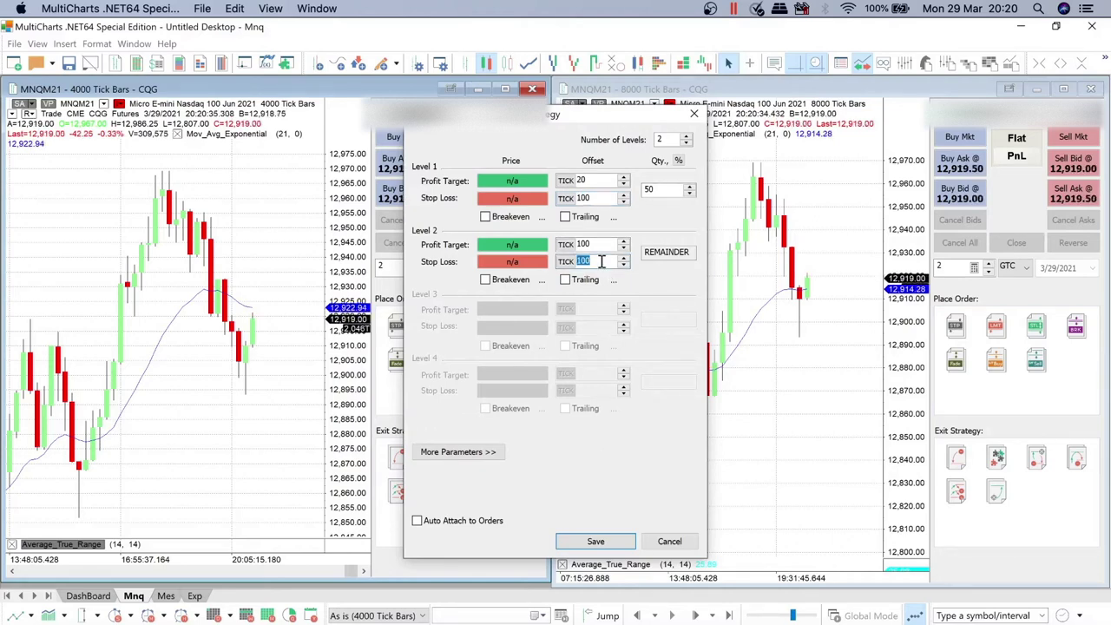
{"action": "left_click", "coordinate": [668, 542]}
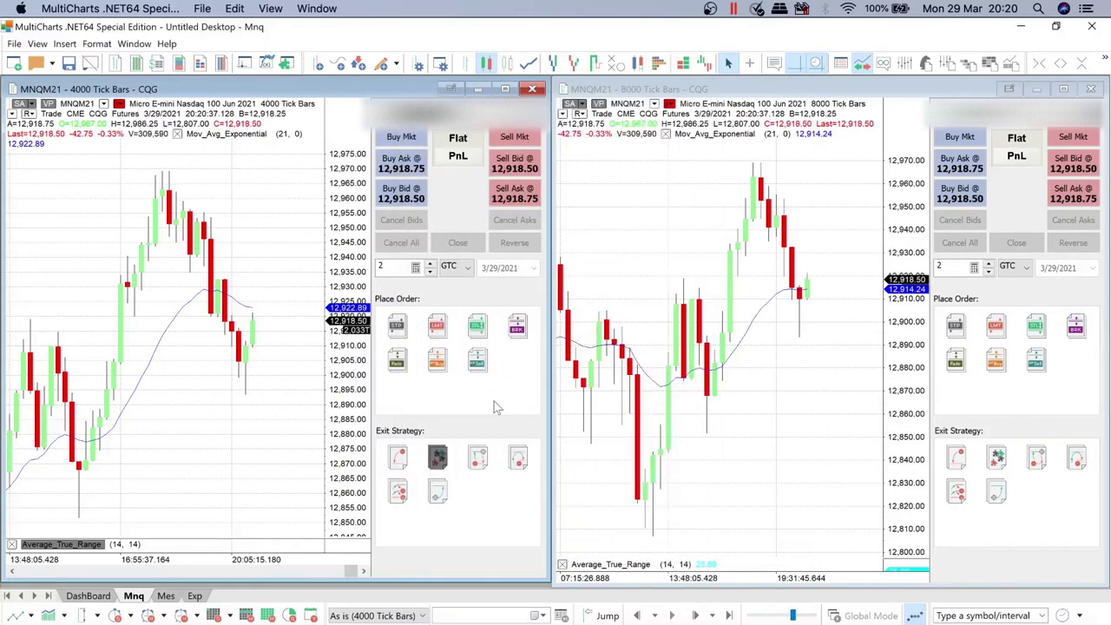
Set the Master Strategy to auto attach as the exit strategy for orders on the 4000-tick chart.
{"action": "left_click", "coordinate": [397, 328]}
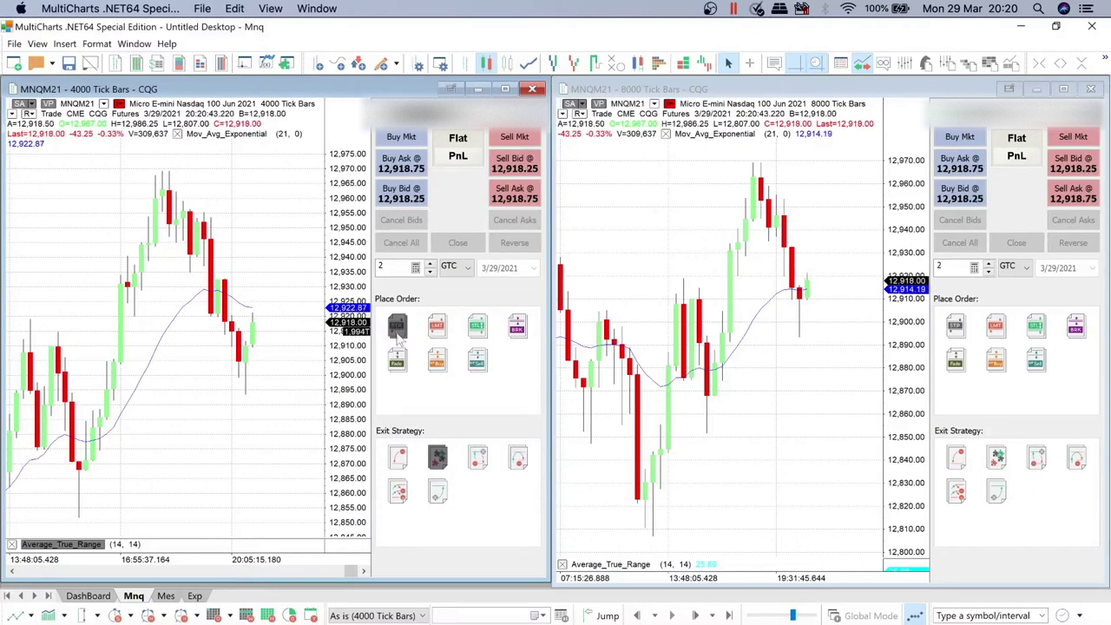
{"action": "right_click", "coordinate": [435, 461]}
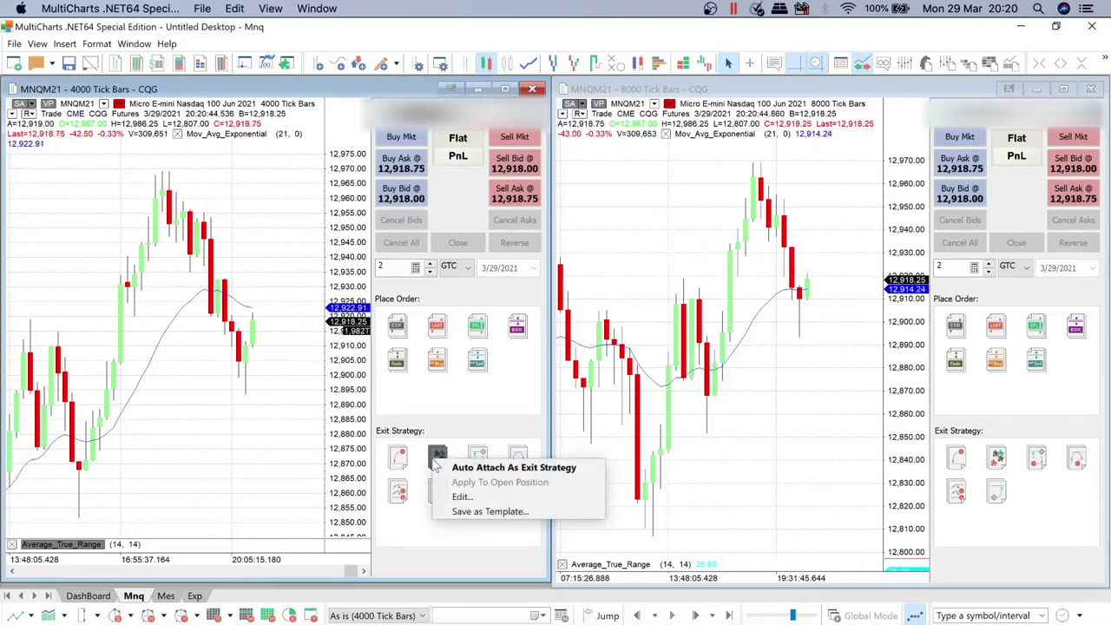
{"action": "left_click", "coordinate": [492, 469]}
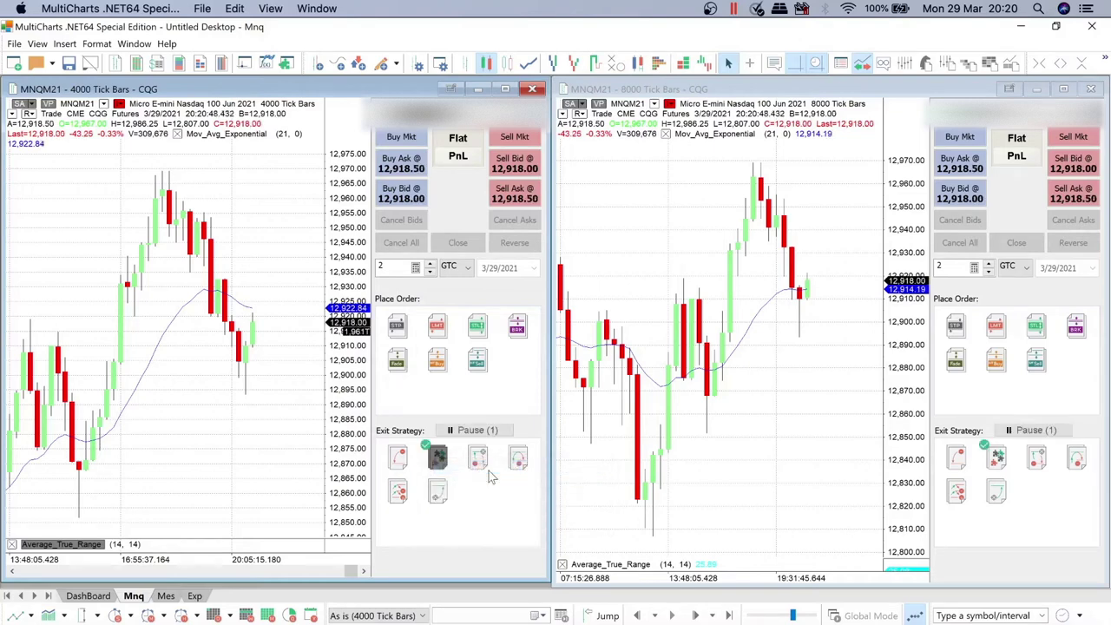
Place a two-contract buy stop order at 12,953.50 on the 4000-tick chart, and cancel it.
{"action": "left_click_drag", "start_coordinate": [403, 328], "coordinate": [227, 245]}
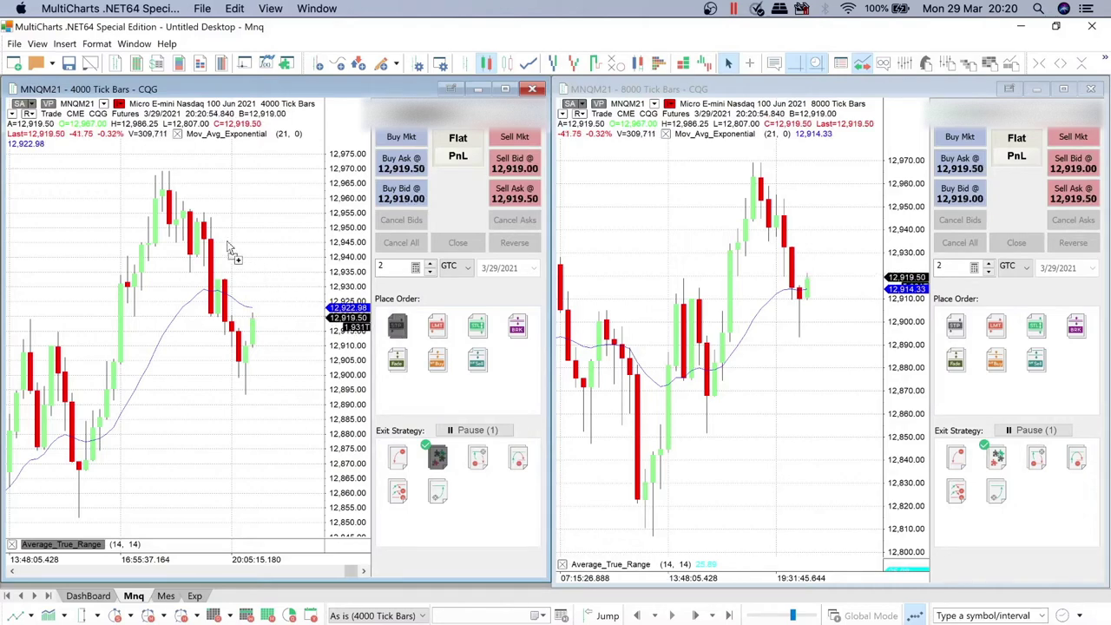
{"action": "left_click_drag", "start_coordinate": [399, 326], "coordinate": [411, 338]}
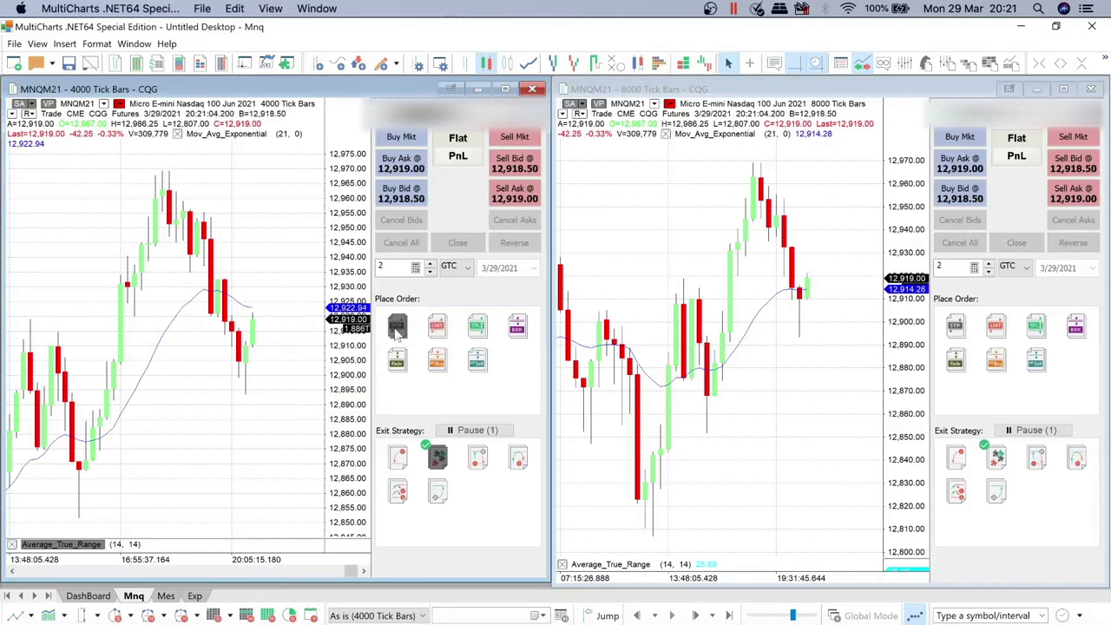
{"action": "left_click_drag", "start_coordinate": [377, 321], "coordinate": [244, 375]}
{"action": "left_click_drag", "start_coordinate": [230, 249], "coordinate": [230, 224]}
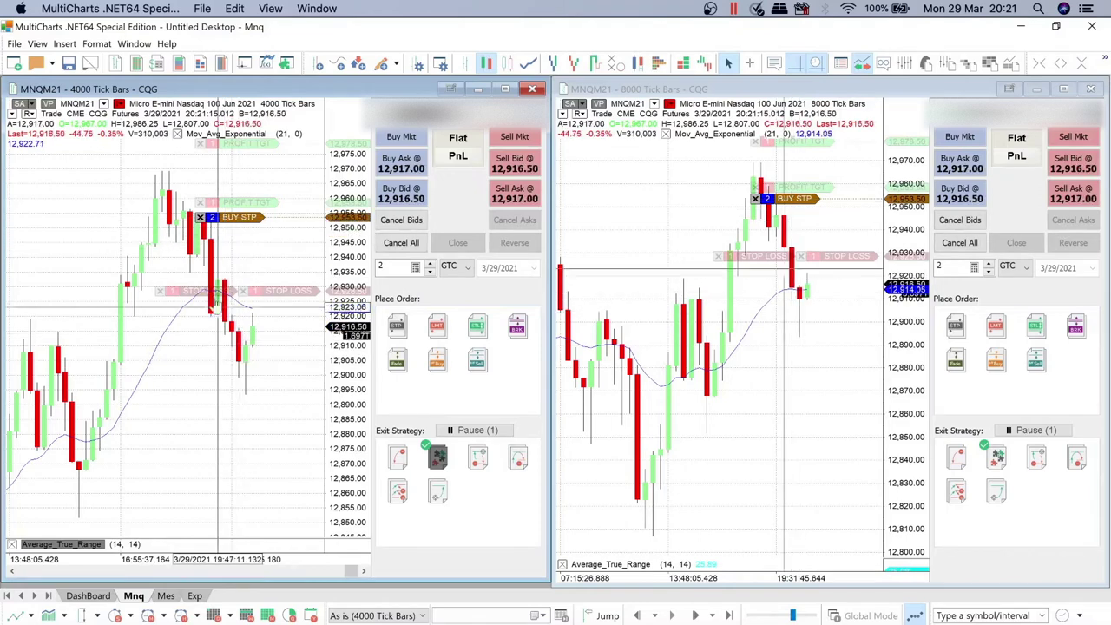
{"action": "left_click", "coordinate": [200, 216]}
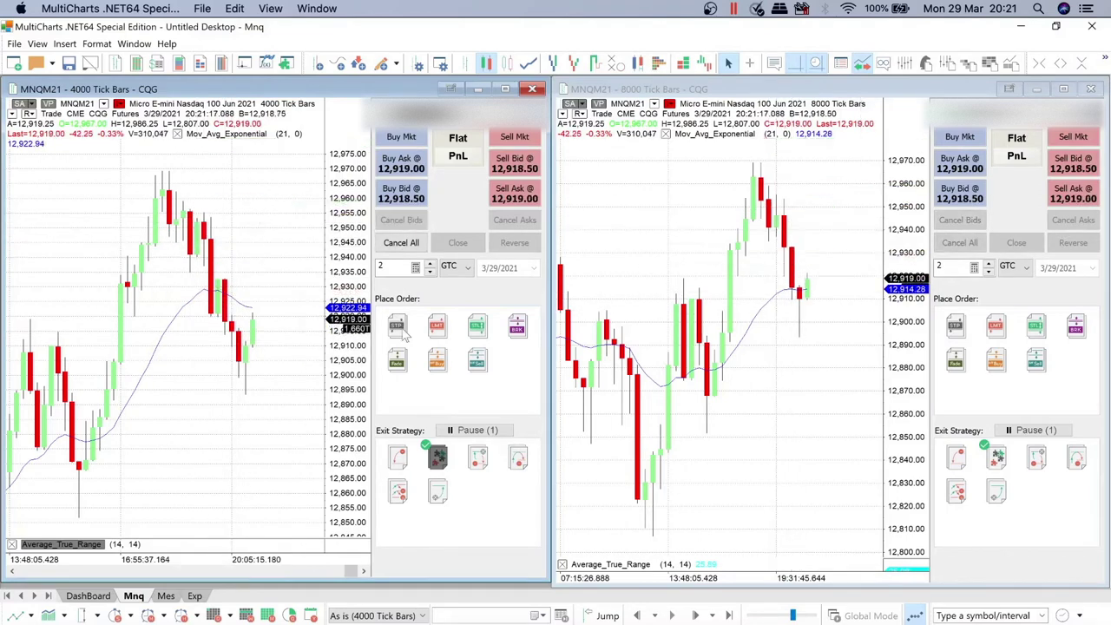
Place and cancel a two-contract sell stop order at 12,899.25, and do the same with a buy stop at 12,950.50.
{"action": "left_click", "coordinate": [259, 378]}
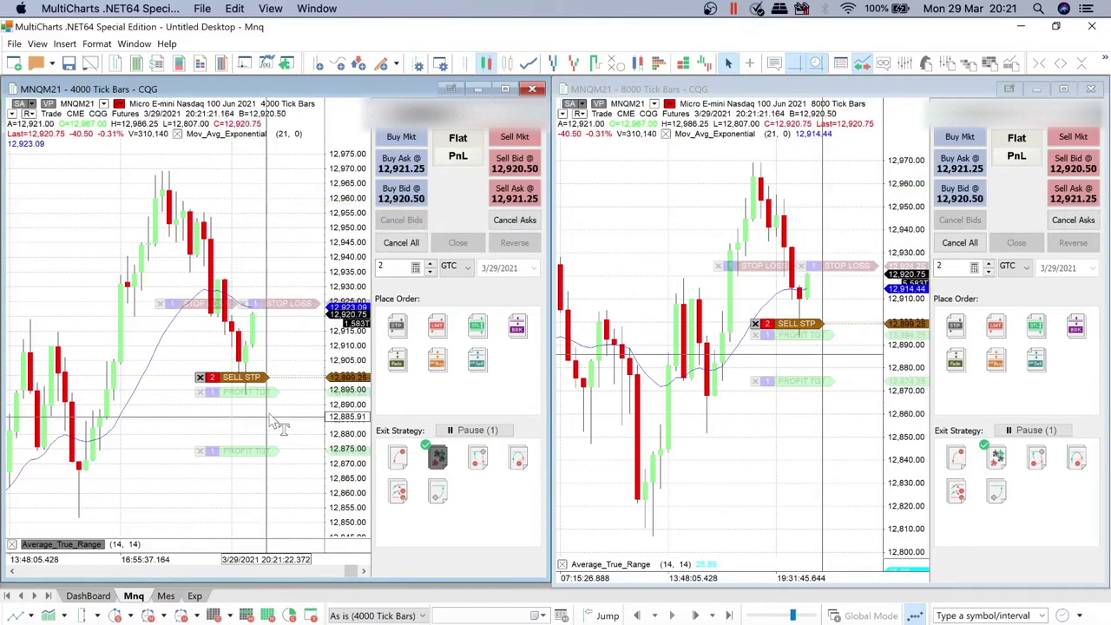
{"action": "left_click", "coordinate": [201, 378]}
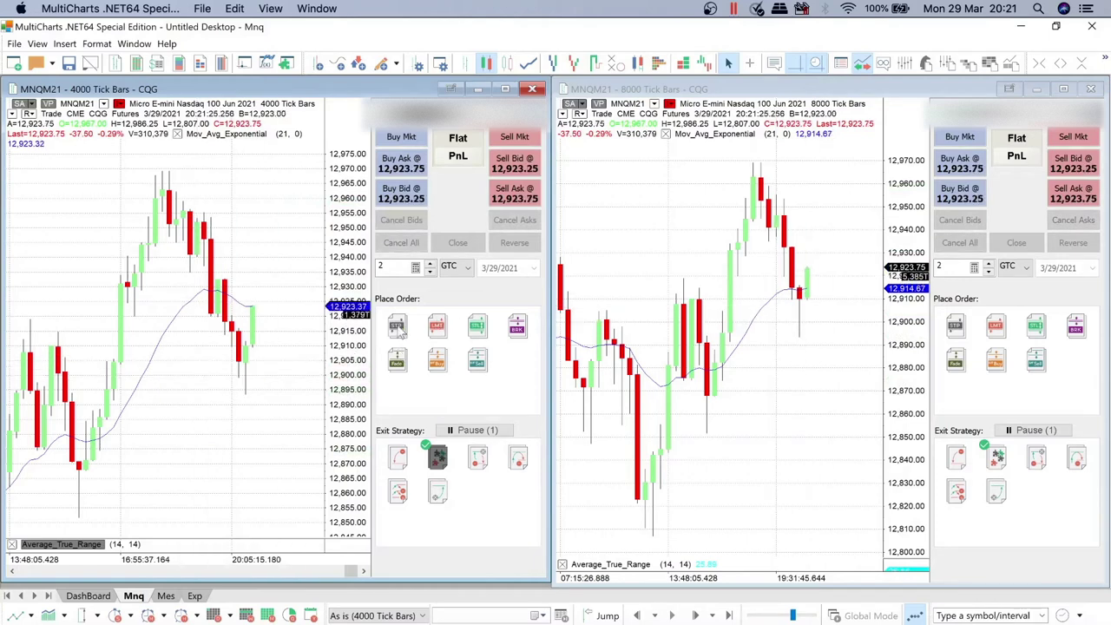
{"action": "left_click_drag", "start_coordinate": [392, 324], "coordinate": [234, 226]}
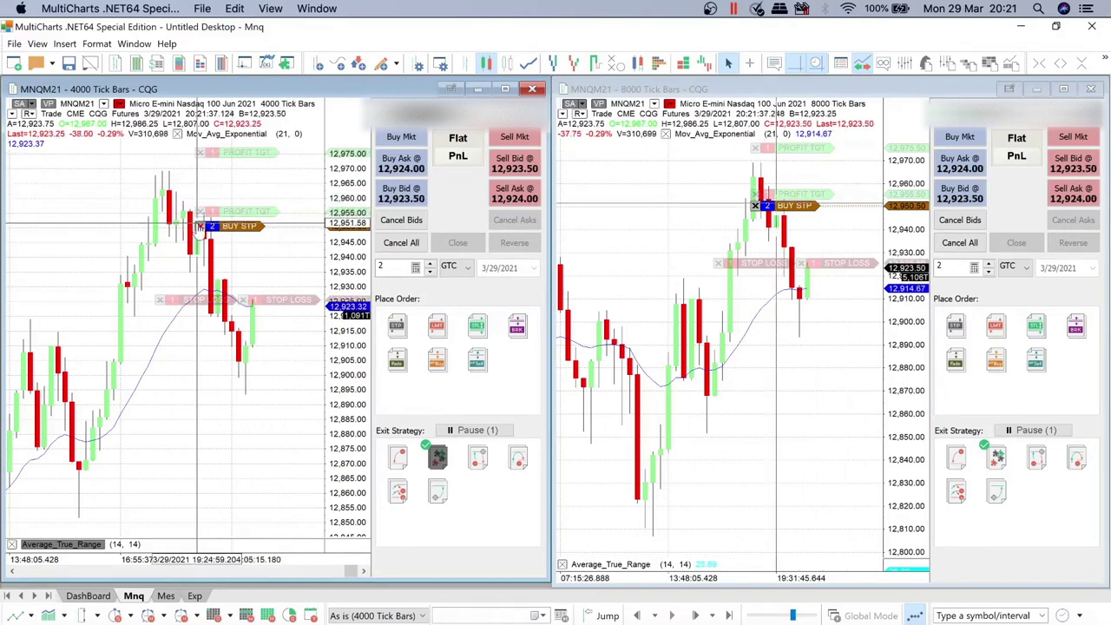
{"action": "left_click", "coordinate": [200, 226]}
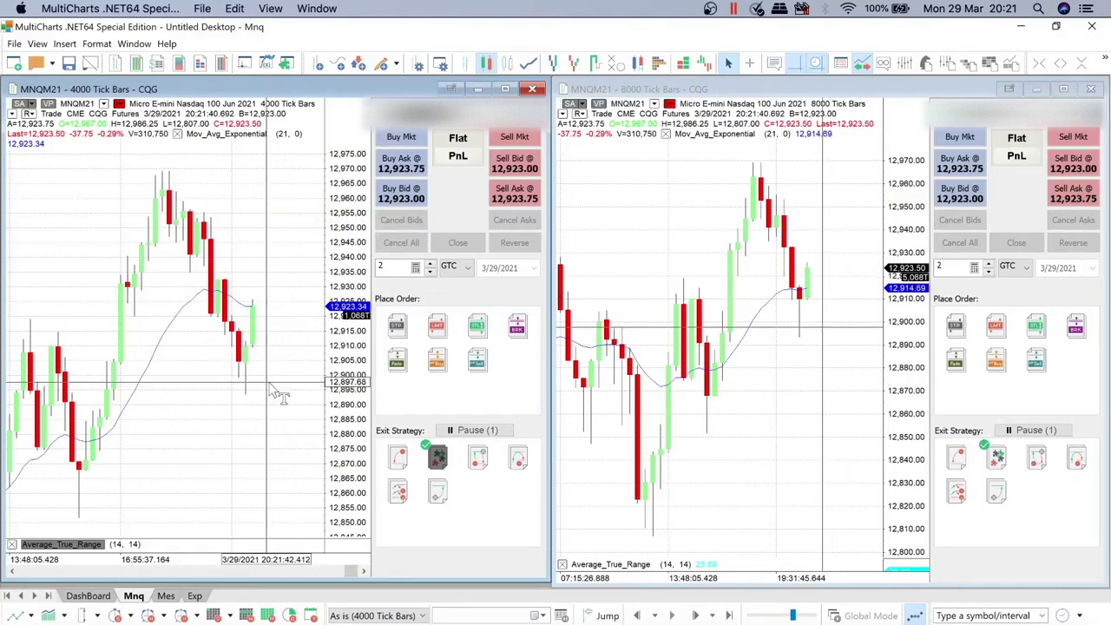
Move the open long position's stop loss up to its entry price of 12,932.00.
{"action": "scroll", "coordinate": [305, 401], "scroll_direction": "up", "scroll_amount": 1}
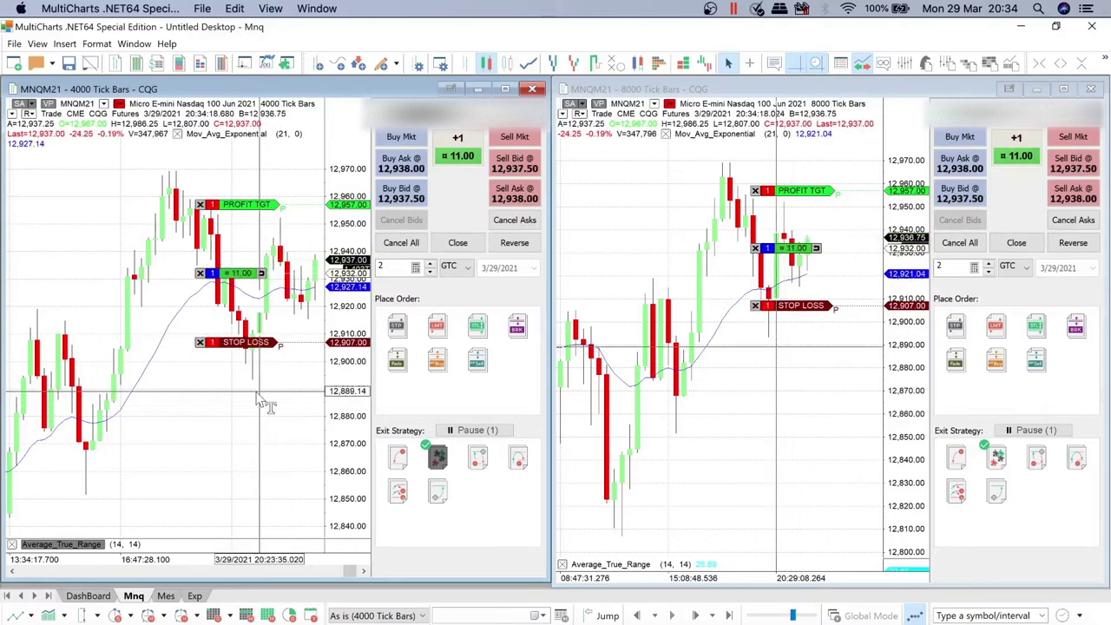
{"action": "left_click_drag", "start_coordinate": [248, 344], "coordinate": [244, 274]}
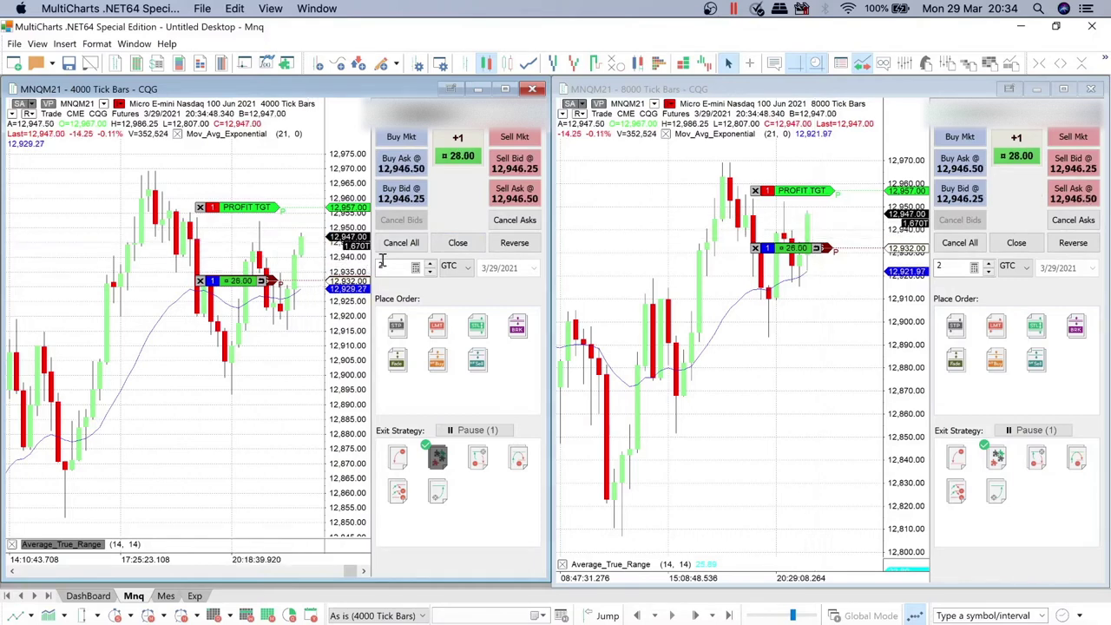
Raise the remaining contract's profit target to 12,976.25 and close the long position.
{"action": "left_click_drag", "start_coordinate": [271, 208], "coordinate": [260, 151]}
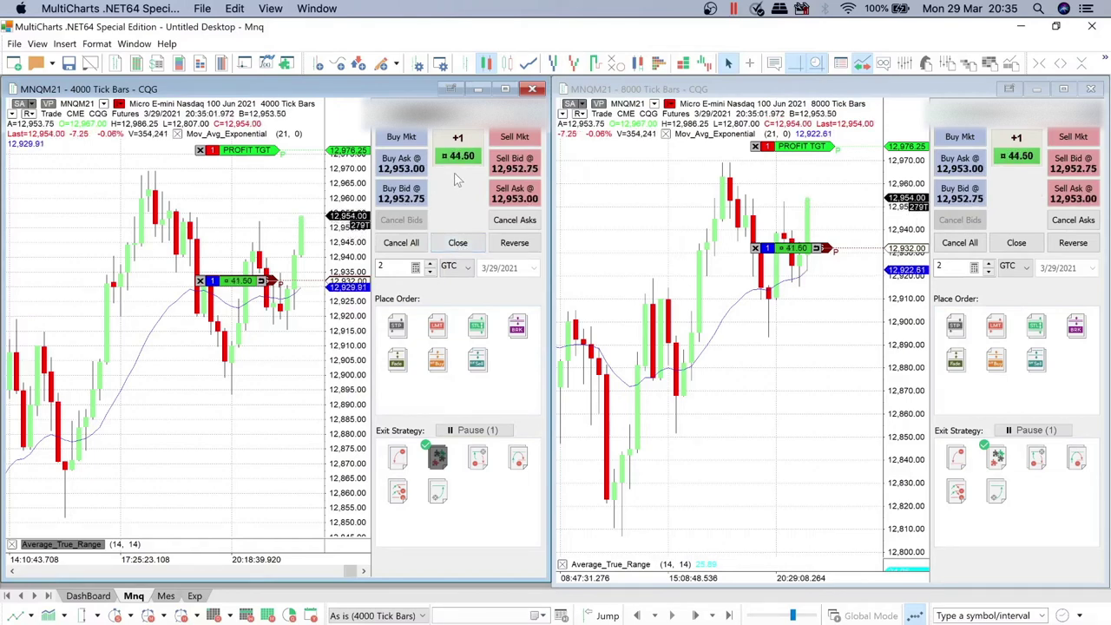
{"action": "left_click", "coordinate": [457, 244]}
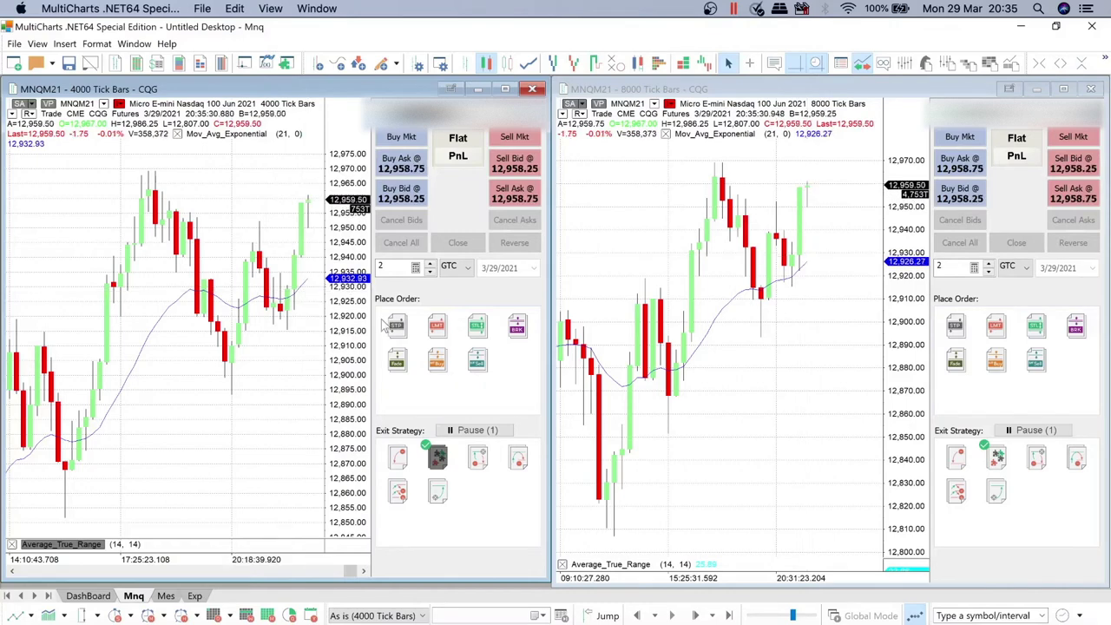
Enter a new two-contract long trade with a buy stop order on the 4000-tick chart.
{"action": "left_click", "coordinate": [397, 325]}
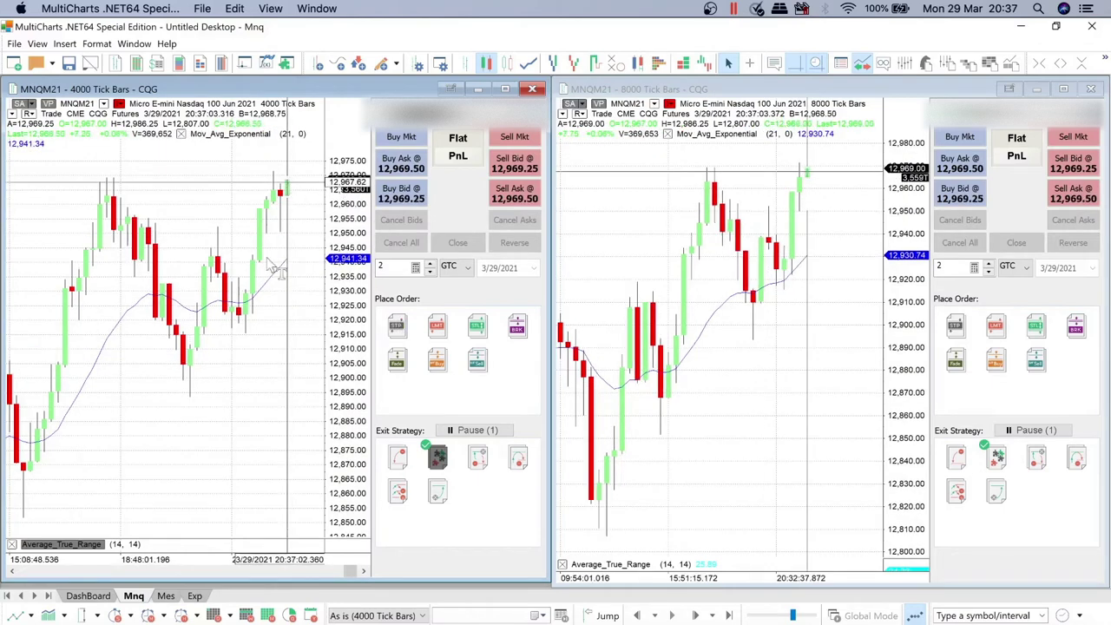
{"action": "left_click", "coordinate": [244, 366]}
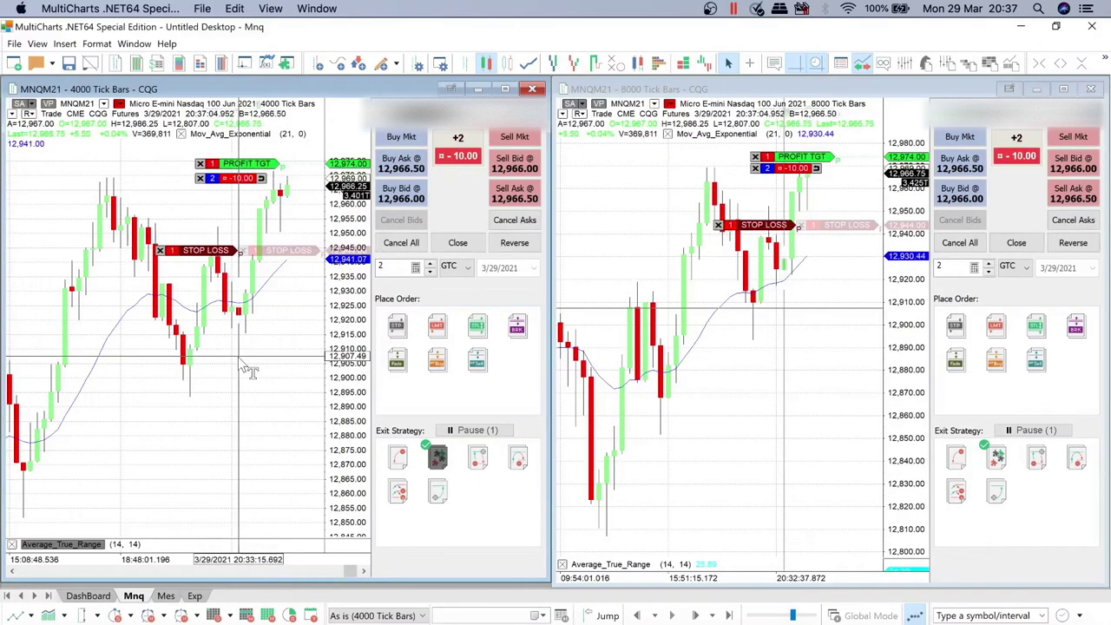
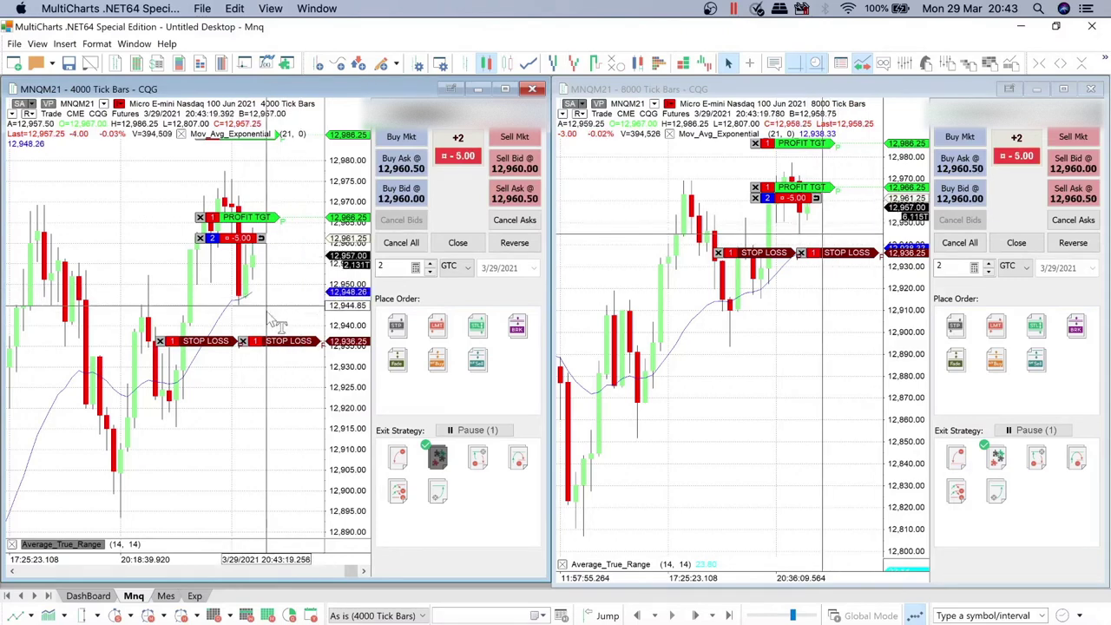
Raise both stop losses of the two-contract long position to just below the latest pullback low.
{"action": "left_click_drag", "start_coordinate": [278, 344], "coordinate": [280, 310]}
{"action": "left_click_drag", "start_coordinate": [236, 344], "coordinate": [246, 316]}
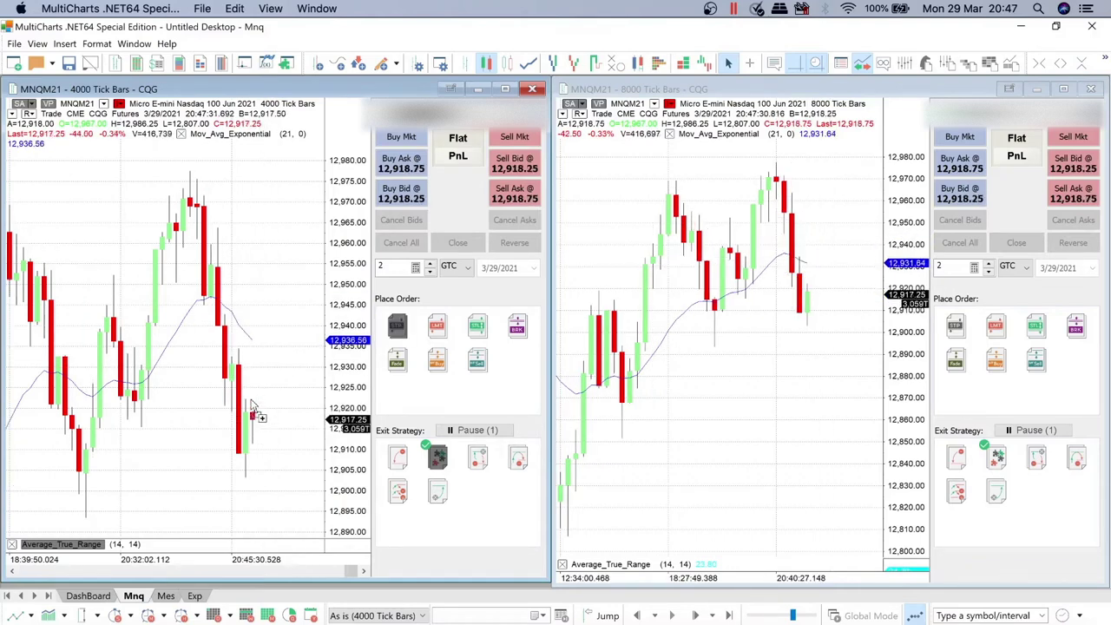
Place a two-contract buy stop order at 12,922.75 and raise its remaining stop loss first to 12,907.75, and from there to the entry price.
{"action": "left_click", "coordinate": [252, 399]}
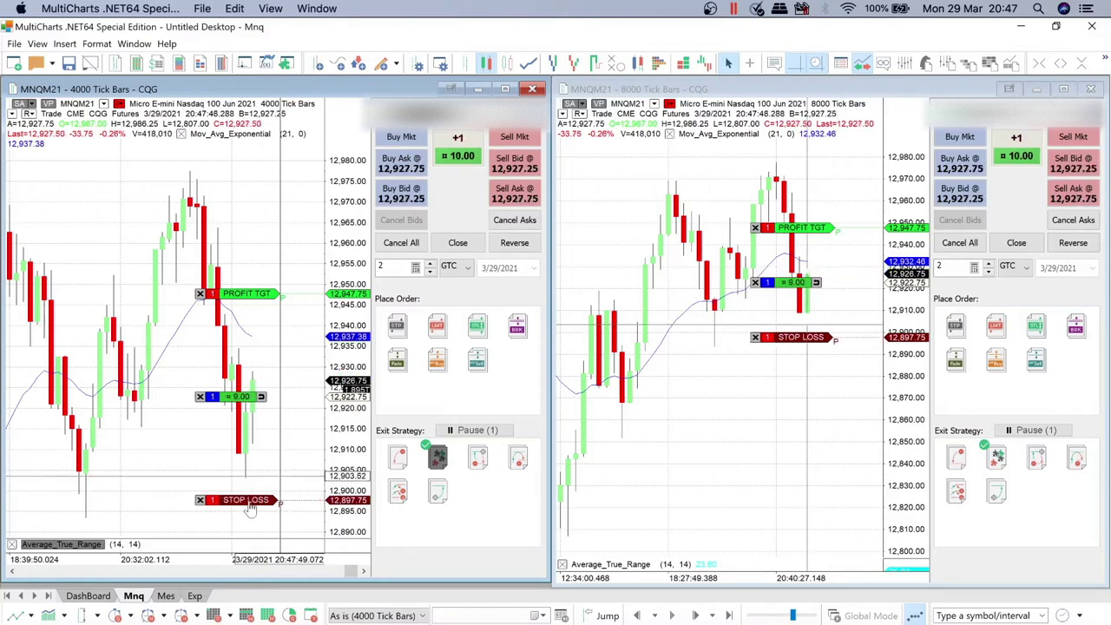
{"action": "left_click_drag", "start_coordinate": [247, 500], "coordinate": [238, 476]}
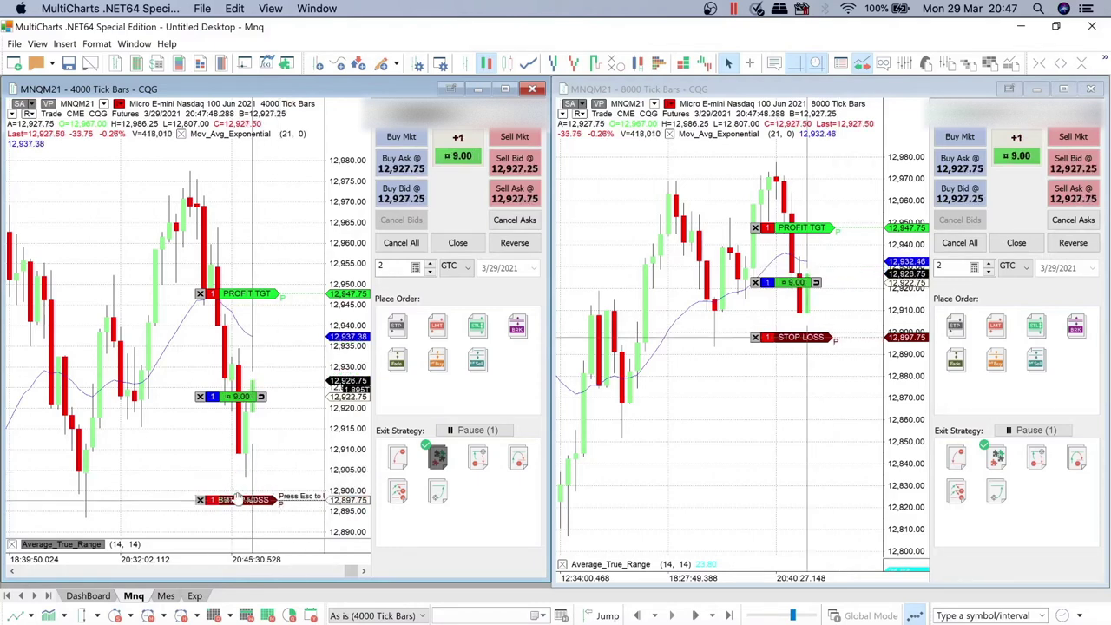
{"action": "left_click_drag", "start_coordinate": [247, 501], "coordinate": [183, 493]}
{"action": "left_click_drag", "start_coordinate": [250, 460], "coordinate": [248, 459]}
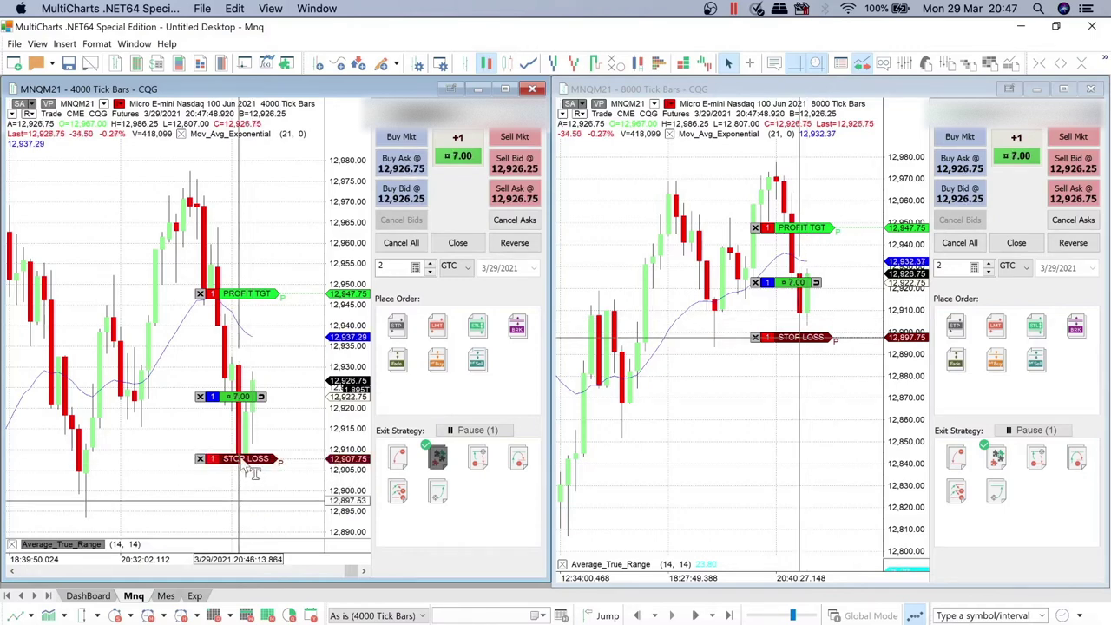
{"action": "left_click_drag", "start_coordinate": [242, 398], "coordinate": [239, 399]}
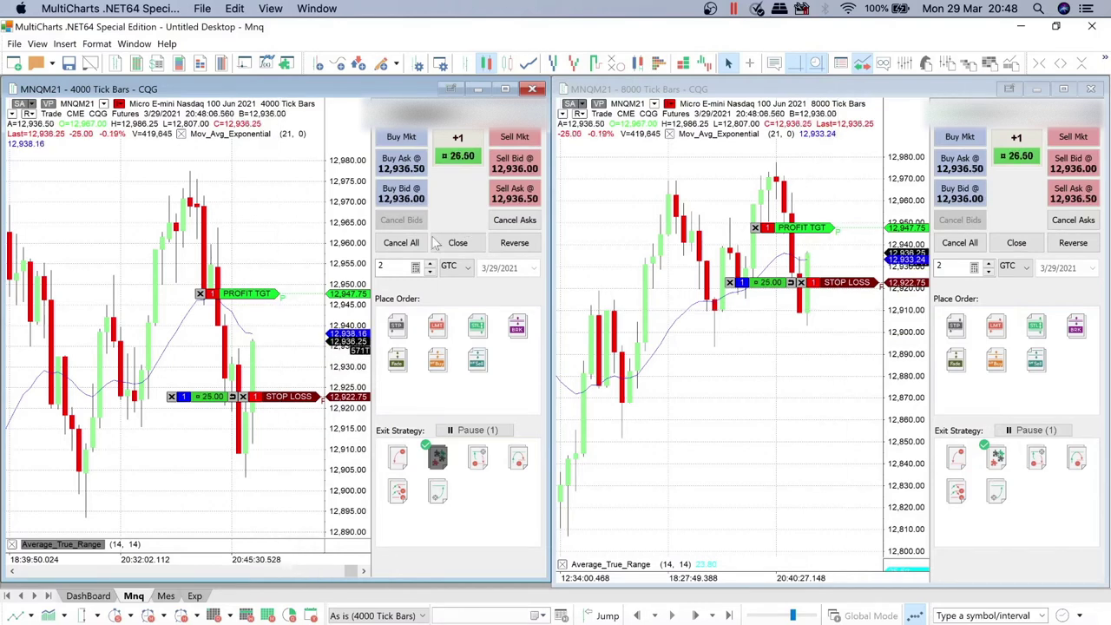
Raise the open trade's profit target to 12,960.00 and close the remaining long contract.
{"action": "left_click_drag", "start_coordinate": [256, 295], "coordinate": [272, 213]}
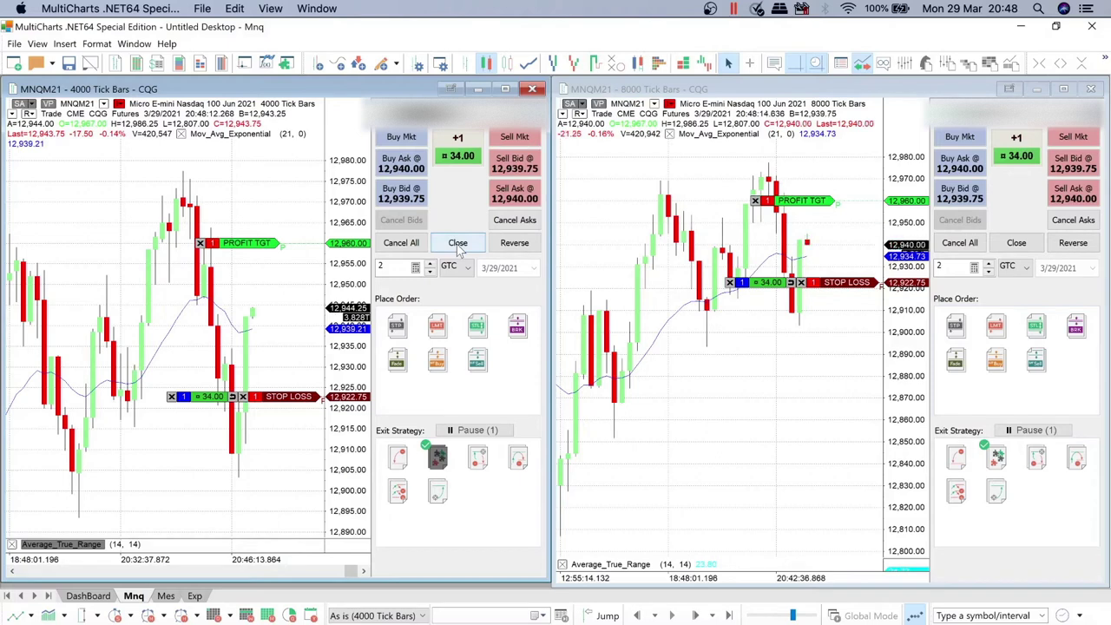
{"action": "left_click", "coordinate": [457, 246]}
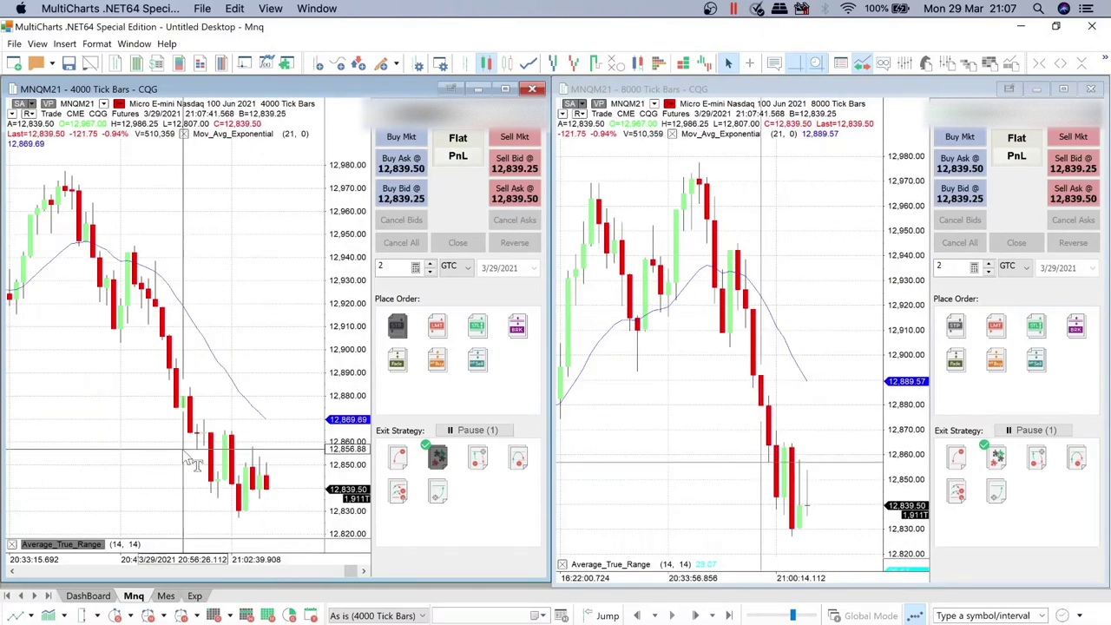
Look back over the earlier price action on the 4000-tick chart and return to the latest bars.
{"action": "scroll", "coordinate": [182, 449], "scroll_direction": "up", "scroll_amount": 5}
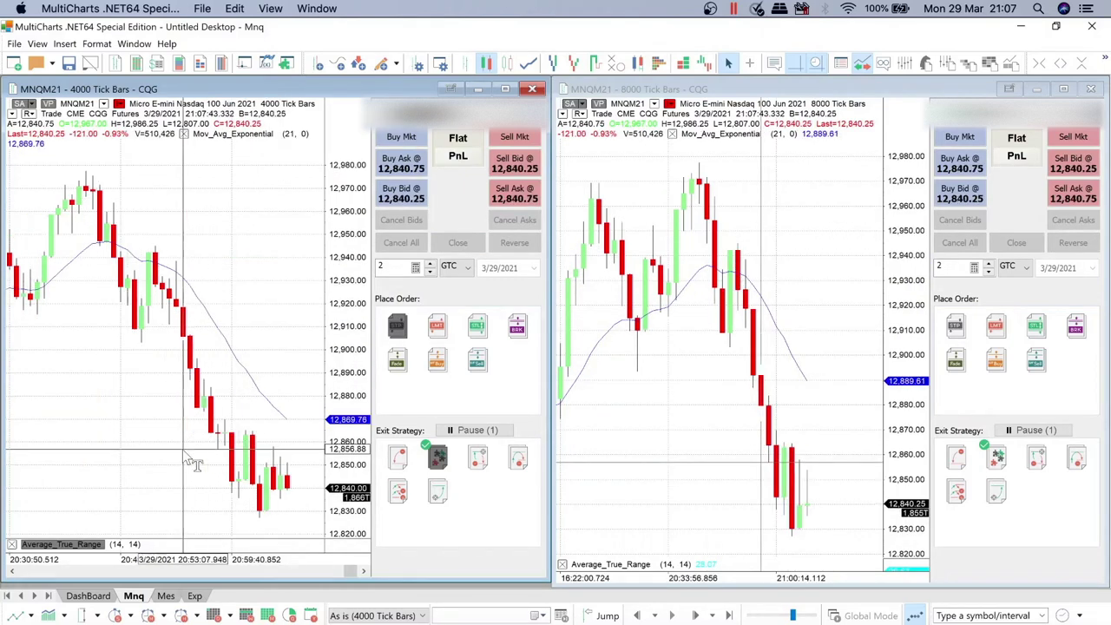
{"action": "scroll", "coordinate": [191, 462], "scroll_direction": "up", "scroll_amount": 4}
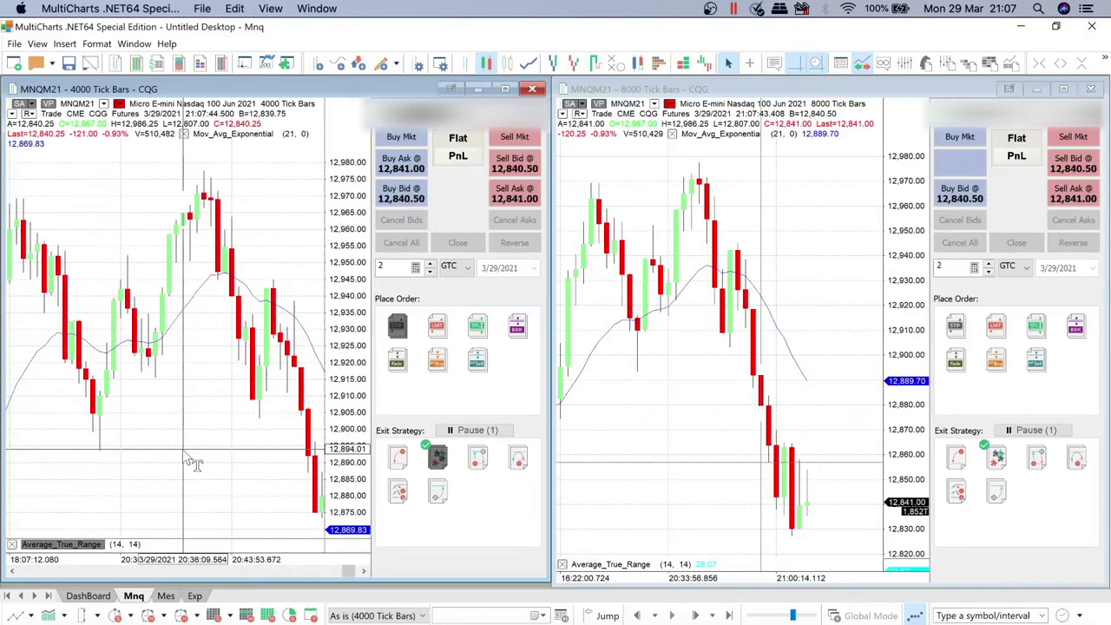
{"action": "scroll", "coordinate": [191, 462], "scroll_direction": "up", "scroll_amount": 2}
{"action": "scroll", "coordinate": [191, 462], "scroll_direction": "down", "scroll_amount": 3}
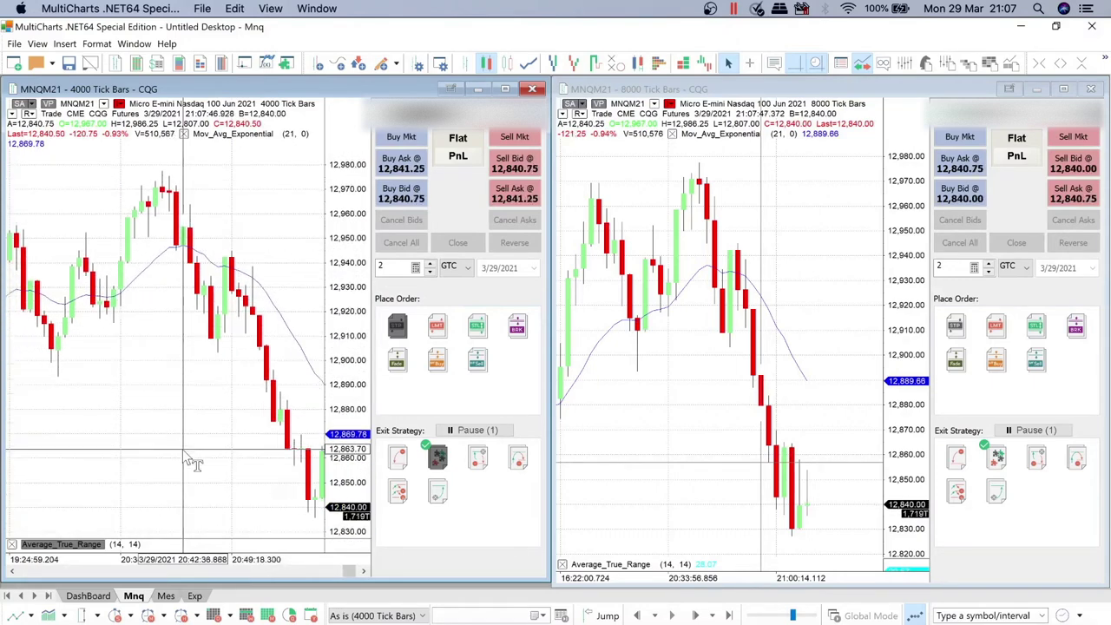
{"action": "scroll", "coordinate": [287, 486], "scroll_direction": "down", "scroll_amount": 3}
{"action": "scroll", "coordinate": [287, 487], "scroll_direction": "down", "scroll_amount": 3}
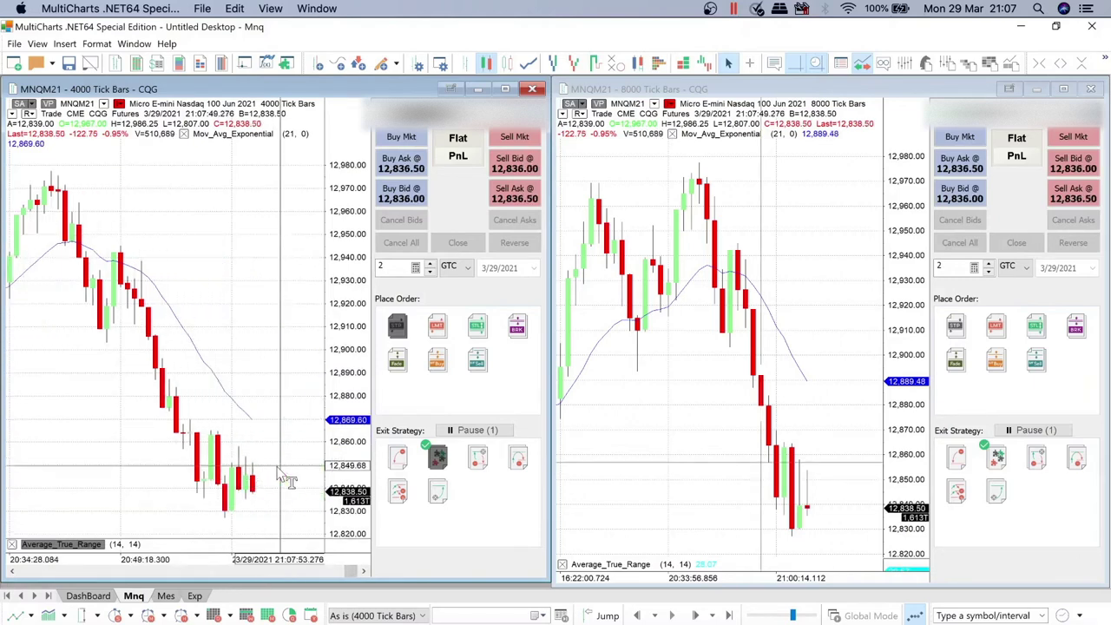
Check the realized P/L of the day's trades in the Exp workspace's positions history and generate the trades summary.
{"action": "left_click", "coordinate": [194, 595]}
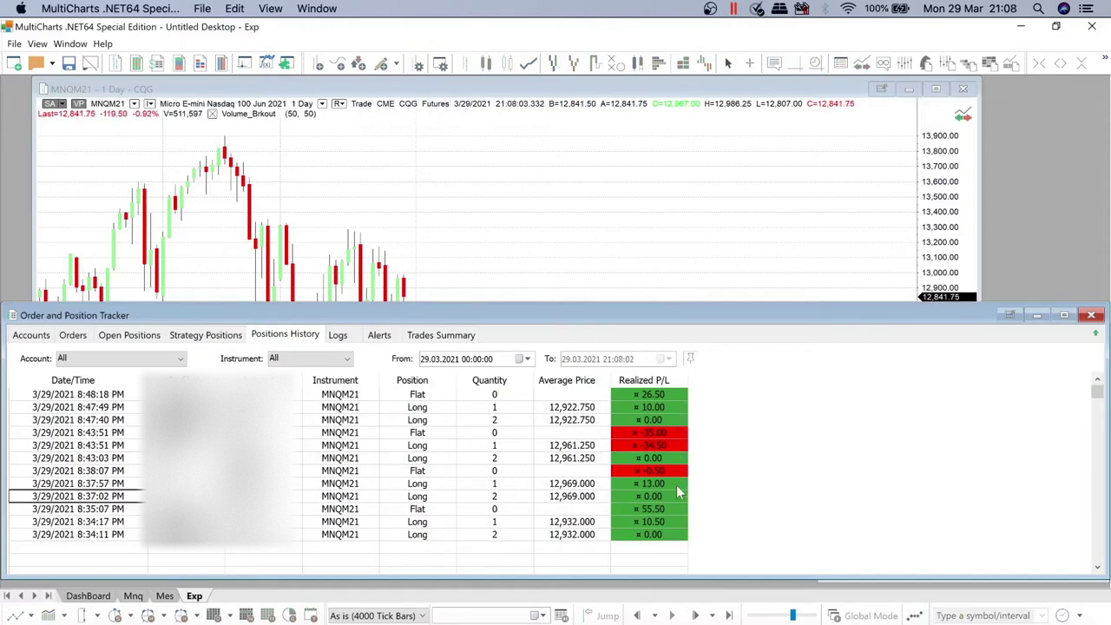
{"action": "left_click", "coordinate": [675, 434]}
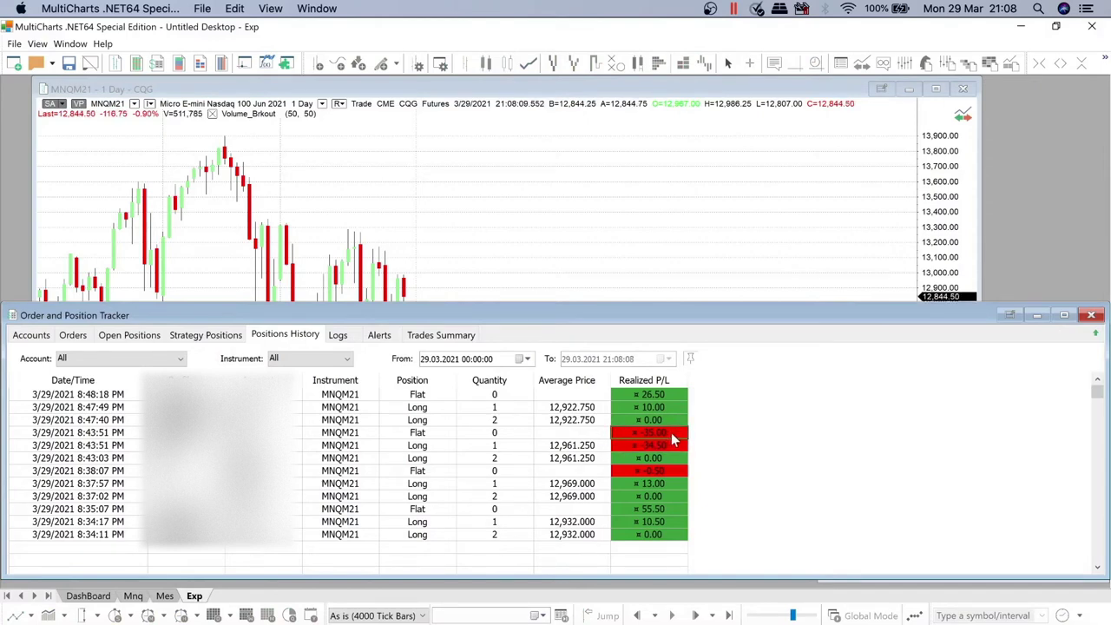
{"action": "left_click", "coordinate": [672, 443]}
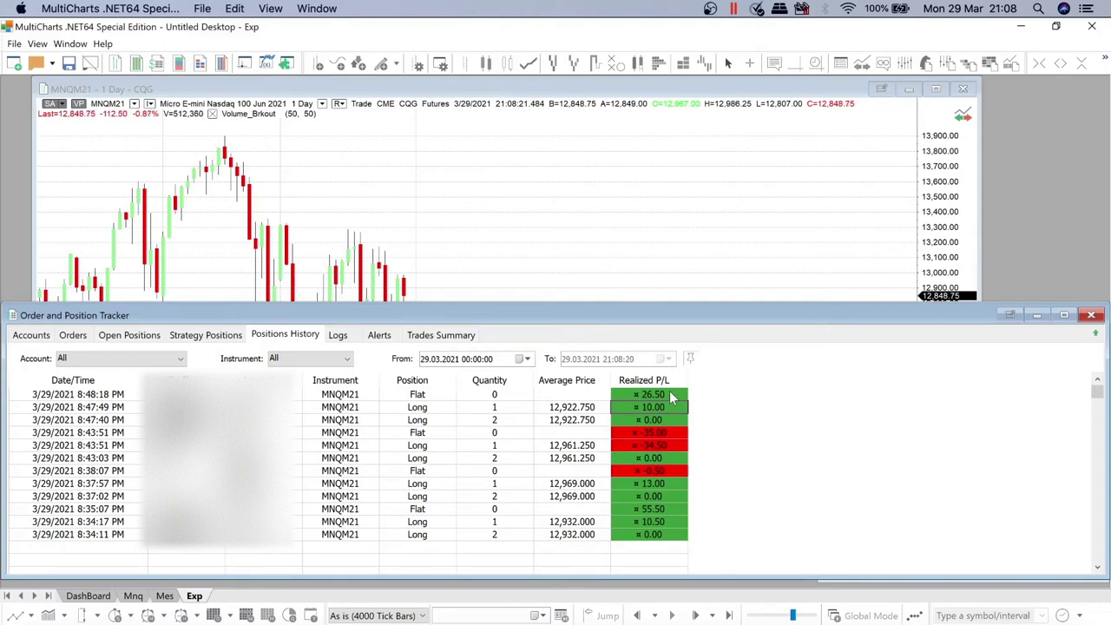
{"action": "left_click", "coordinate": [669, 485]}
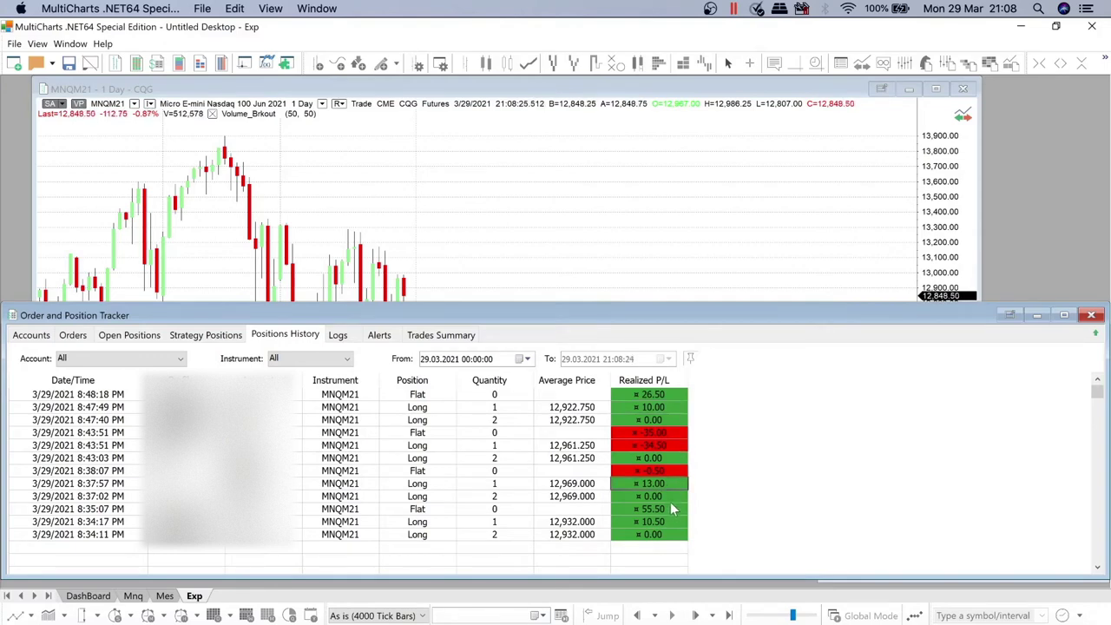
{"action": "left_click", "coordinate": [671, 509]}
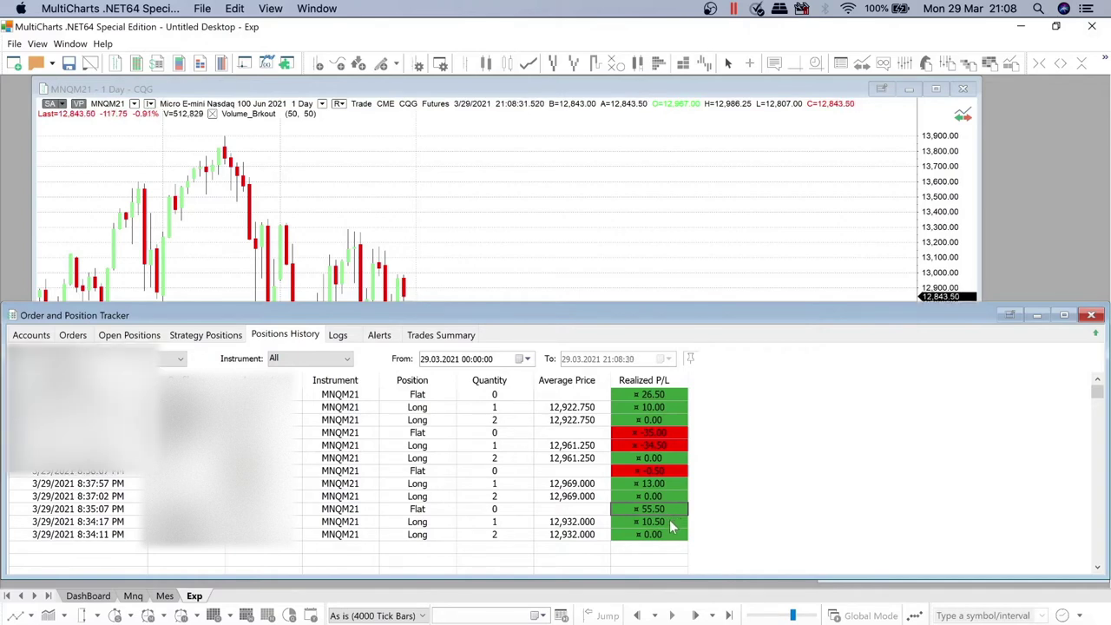
{"action": "left_click", "coordinate": [444, 339]}
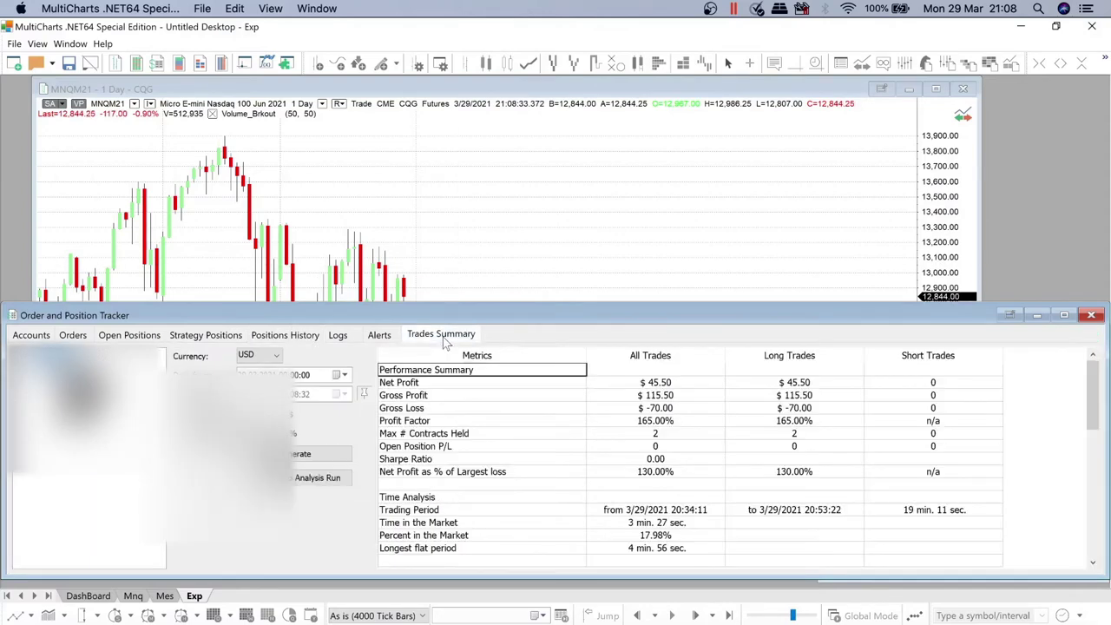
{"action": "left_click", "coordinate": [298, 456]}
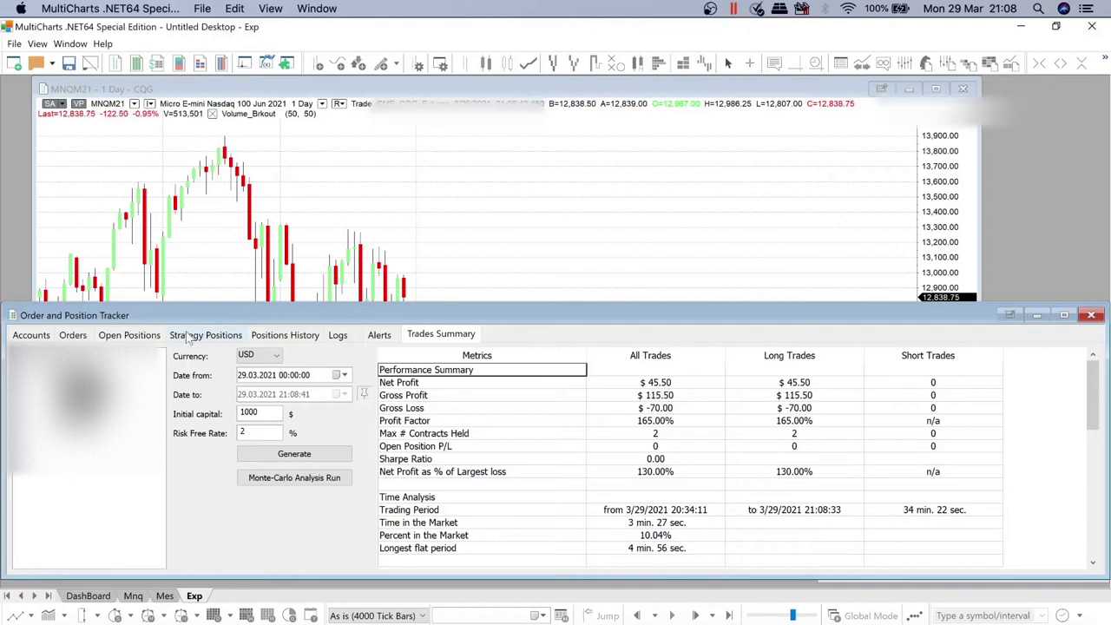
Turn on the display of historical orders in the chart trading format of the Mnq workspace's 4000-tick chart.
{"action": "left_click", "coordinate": [132, 597]}
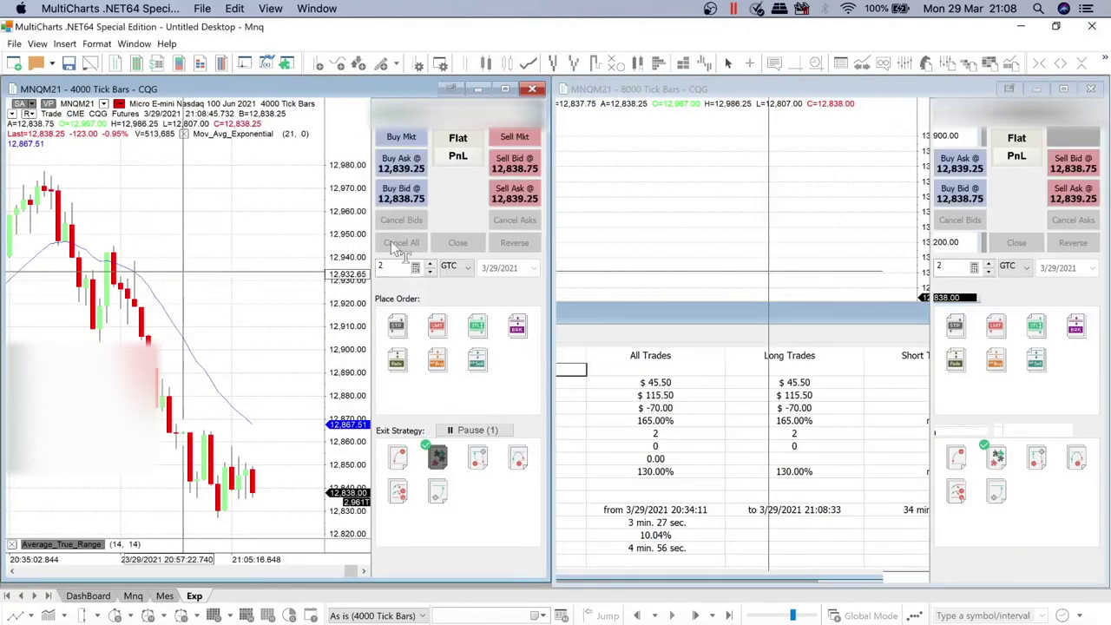
{"action": "right_click", "coordinate": [462, 196]}
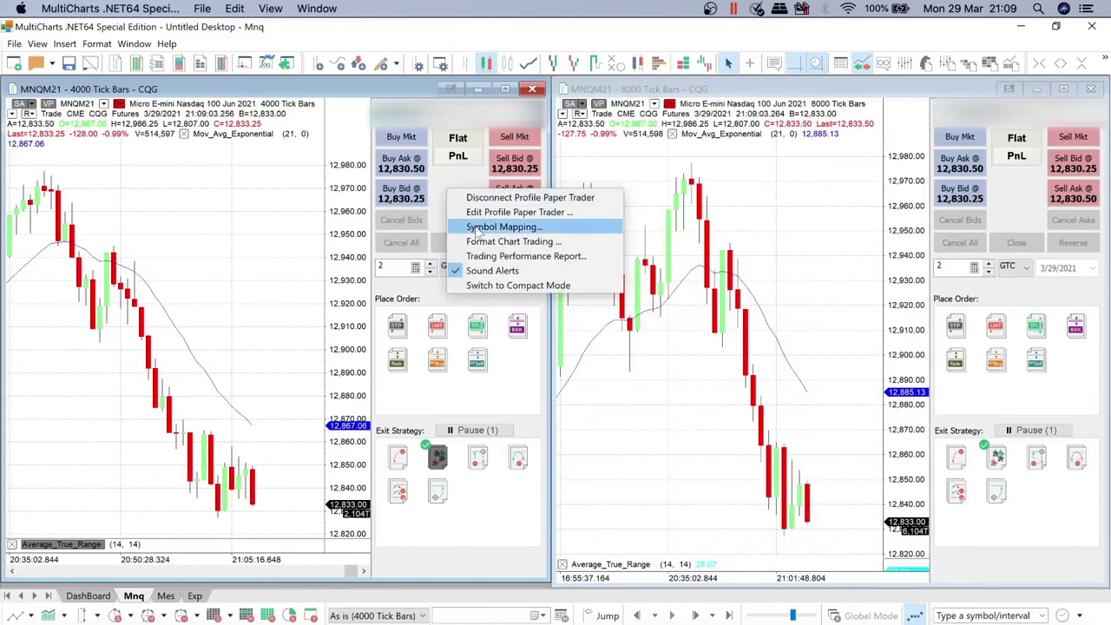
{"action": "left_click", "coordinate": [485, 244]}
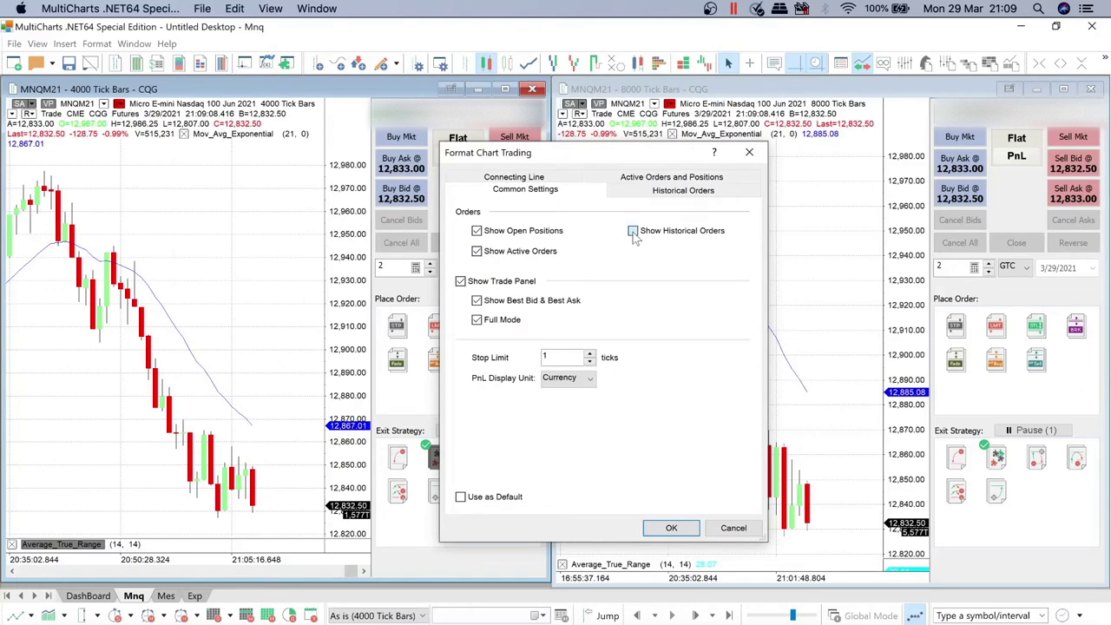
{"action": "left_click", "coordinate": [633, 231]}
{"action": "left_click", "coordinate": [672, 528]}
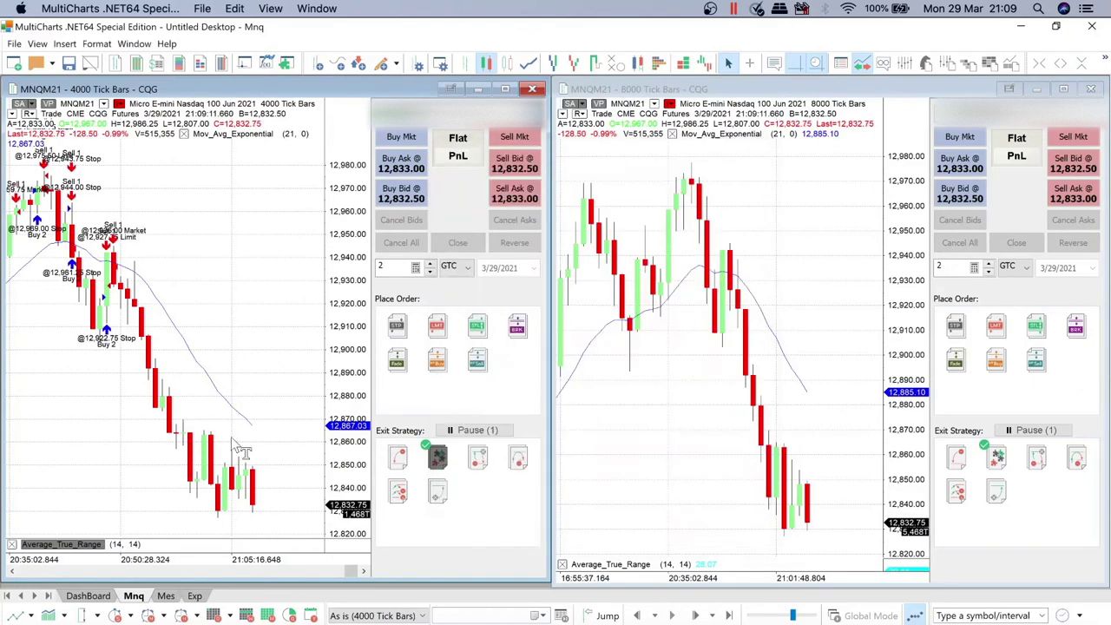
Examine the entry and exit markers of the completed trades and the subsequent decline on the 4000-tick chart.
{"action": "scroll", "coordinate": [85, 439], "scroll_direction": "up", "scroll_amount": 3}
{"action": "scroll", "coordinate": [84, 439], "scroll_direction": "up", "scroll_amount": 1}
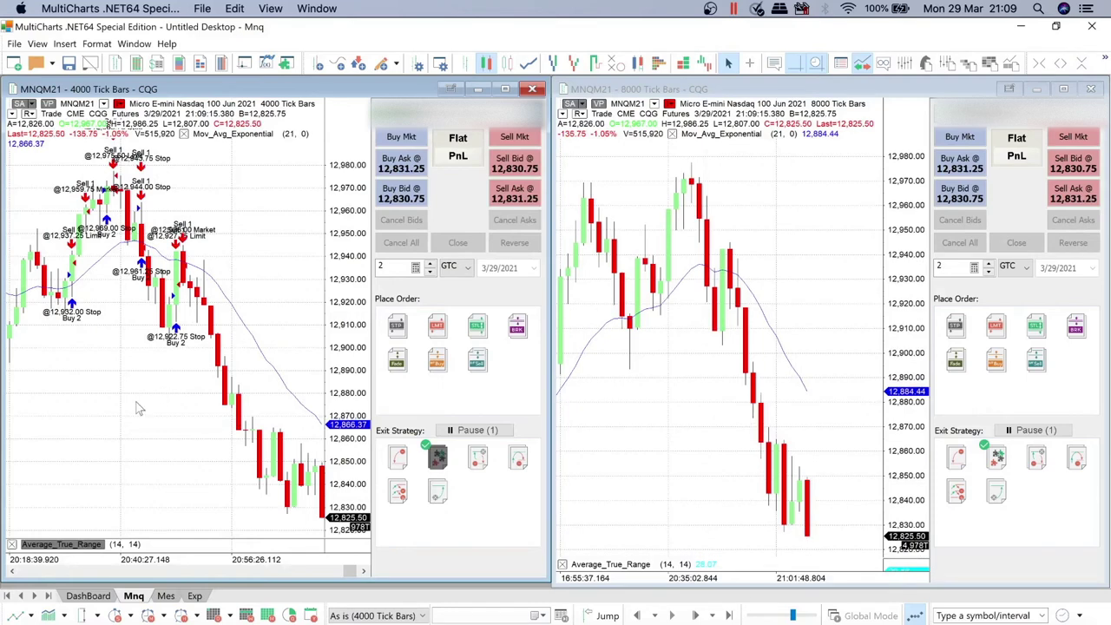
{"action": "scroll", "coordinate": [136, 408], "scroll_direction": "up", "scroll_amount": 6}
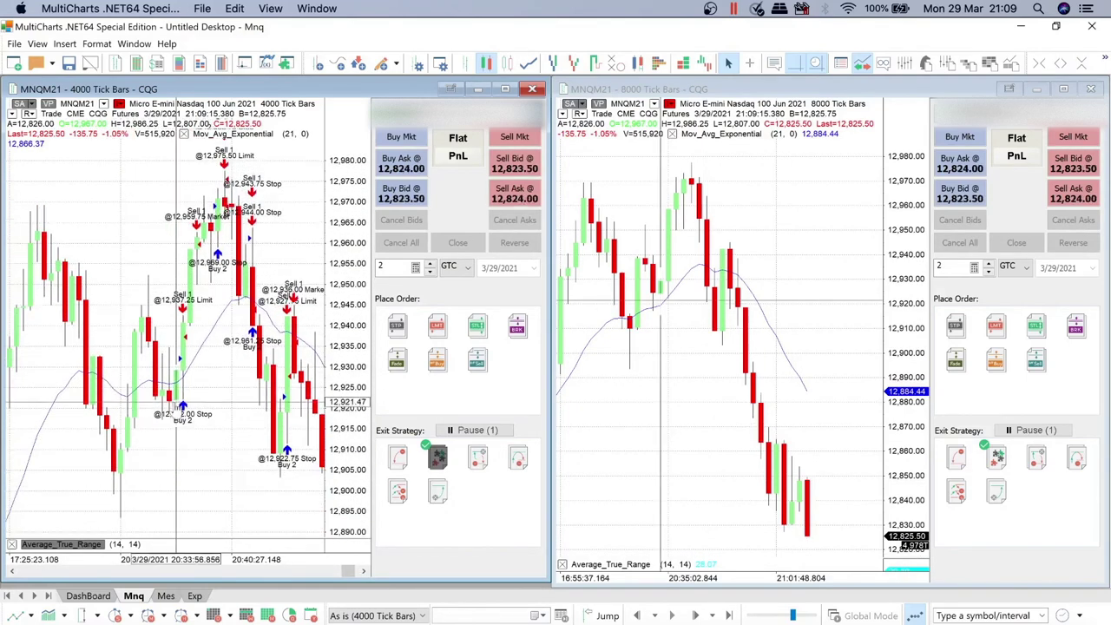
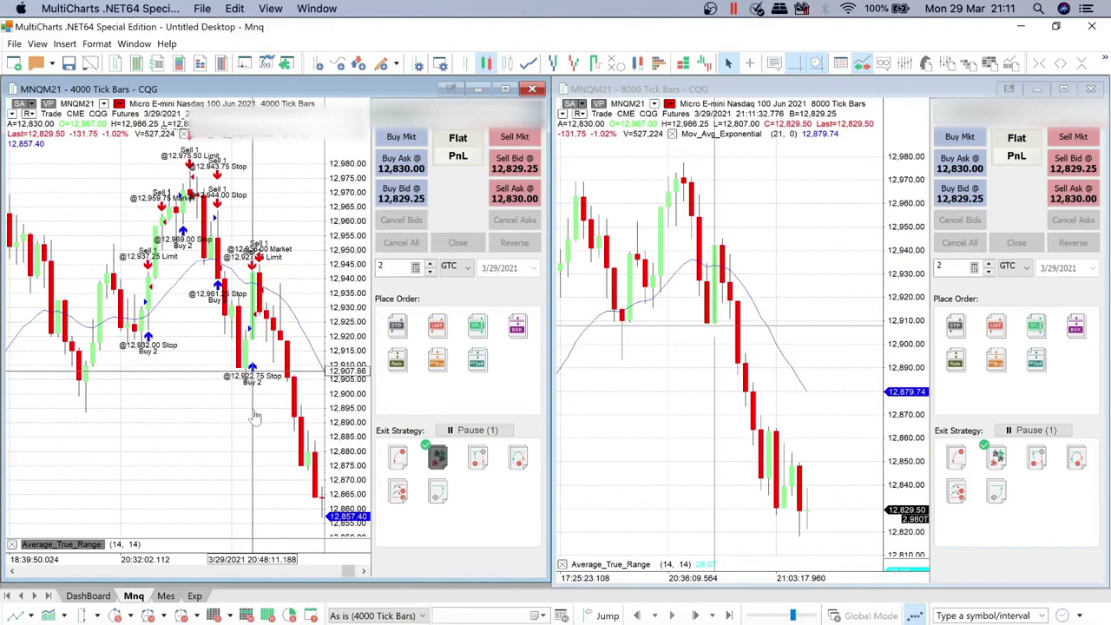
{"action": "scroll", "coordinate": [255, 418], "scroll_direction": "right", "scroll_amount": 10}
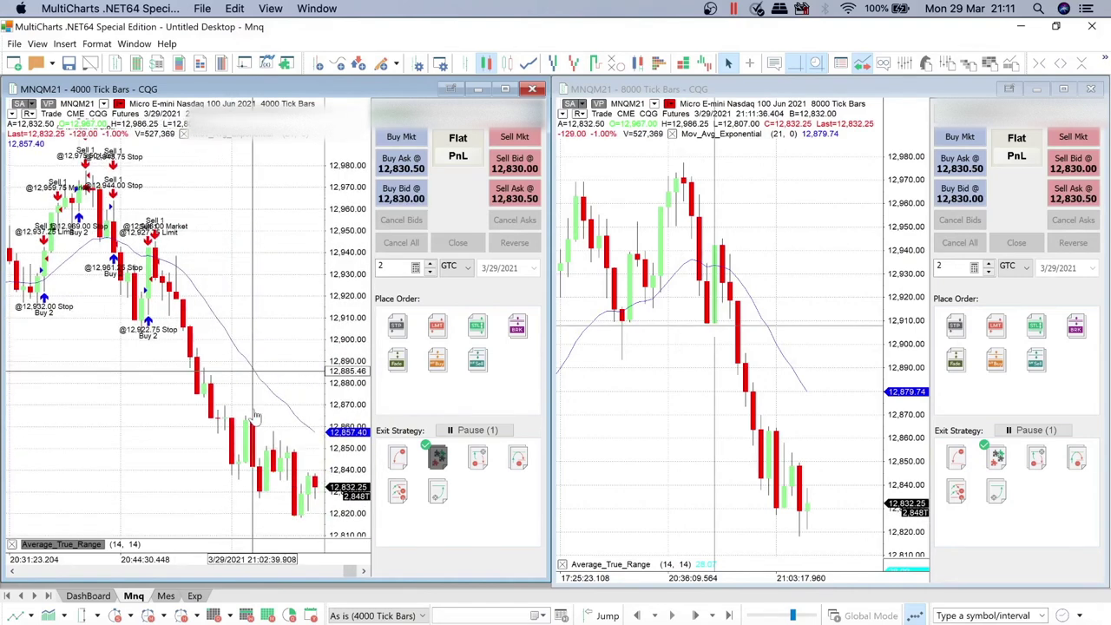
{"action": "scroll", "coordinate": [255, 417], "scroll_direction": "right", "scroll_amount": 3}
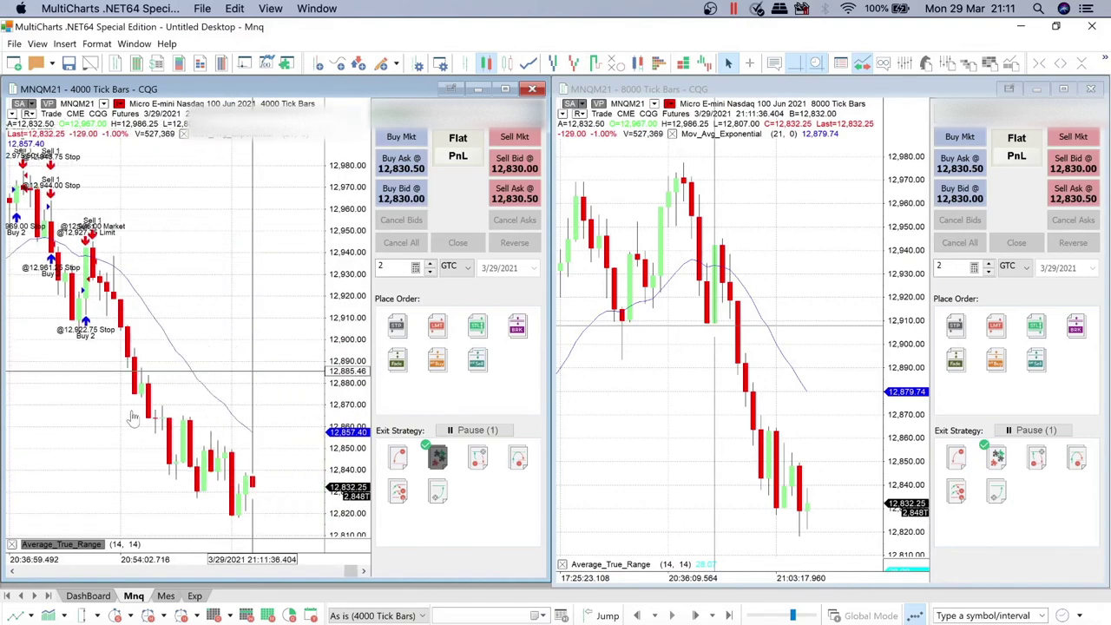
{"action": "scroll", "coordinate": [177, 406], "scroll_direction": "up", "scroll_amount": 1}
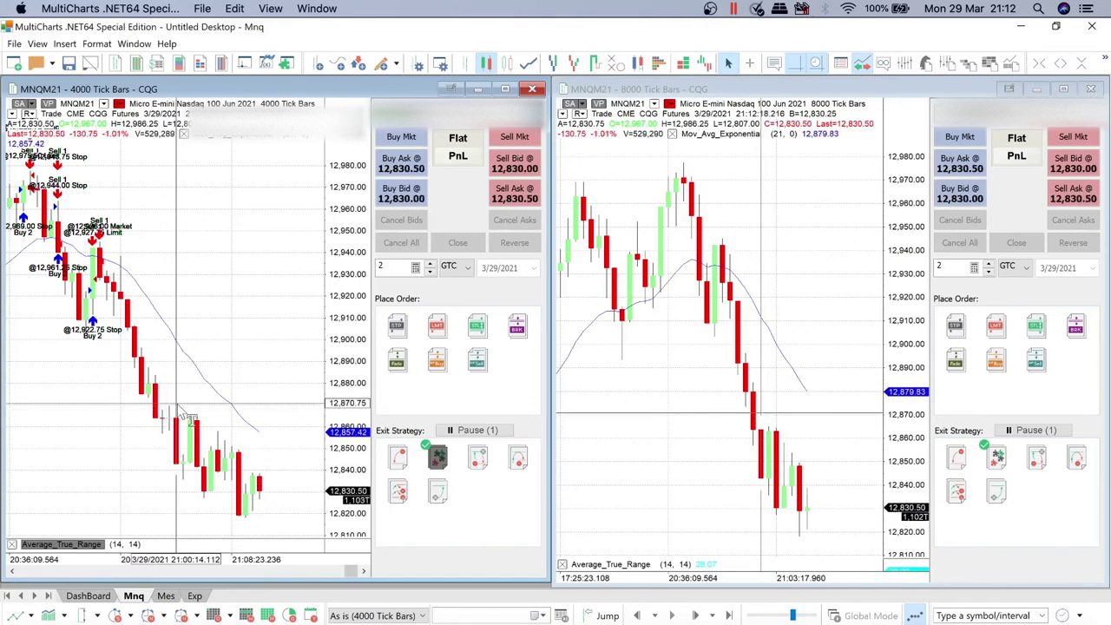
Recheck the trades summary in the Exp workspace and review the recent bars on the Mnq workspace's 4000-tick chart.
{"action": "left_click", "coordinate": [194, 596]}
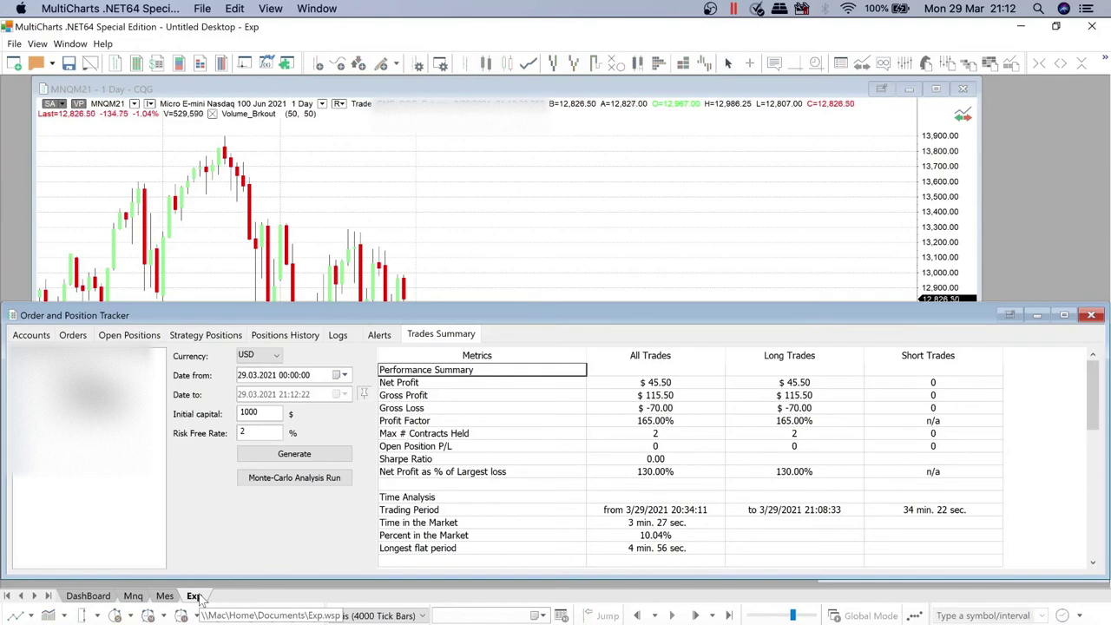
{"action": "left_click", "coordinate": [133, 596]}
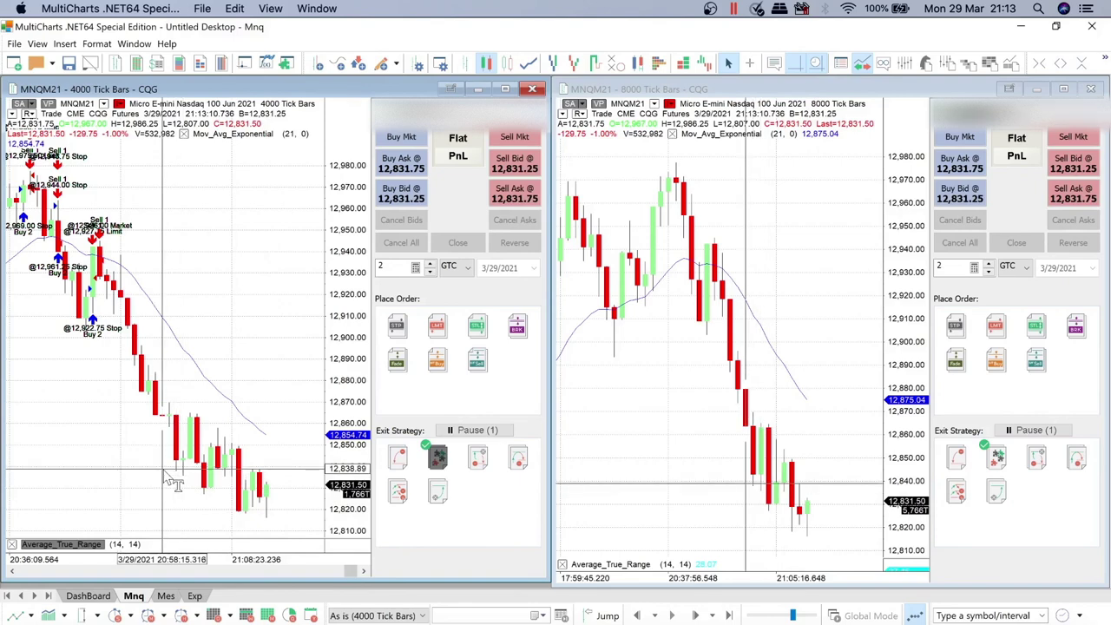
{"action": "scroll", "coordinate": [174, 484], "scroll_direction": "up", "scroll_amount": 3}
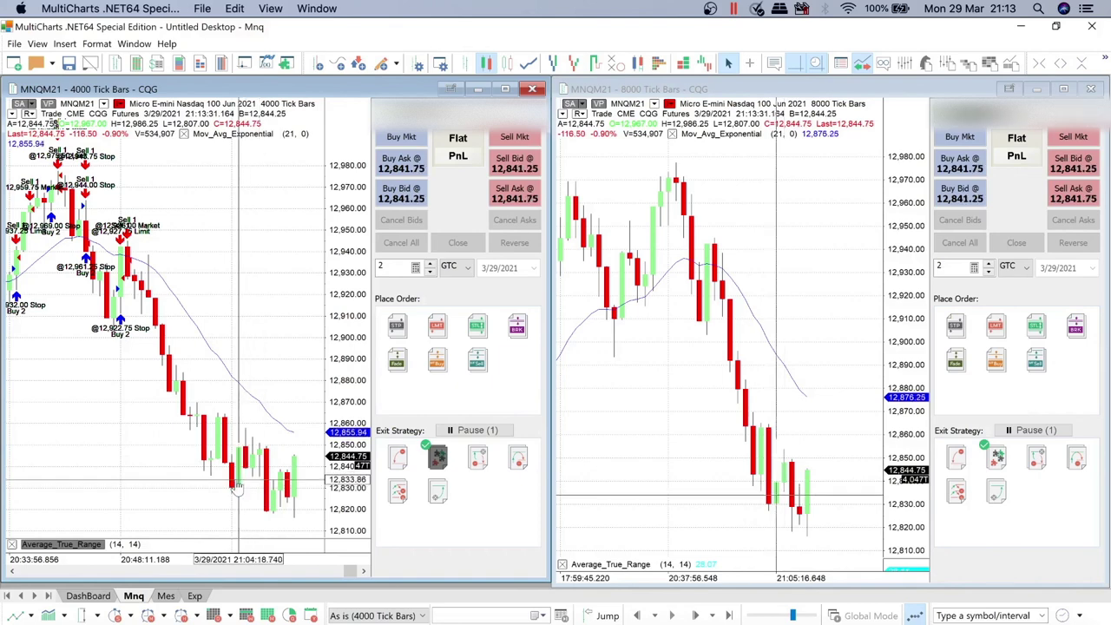
{"action": "scroll", "coordinate": [236, 488], "scroll_direction": "down", "scroll_amount": 4}
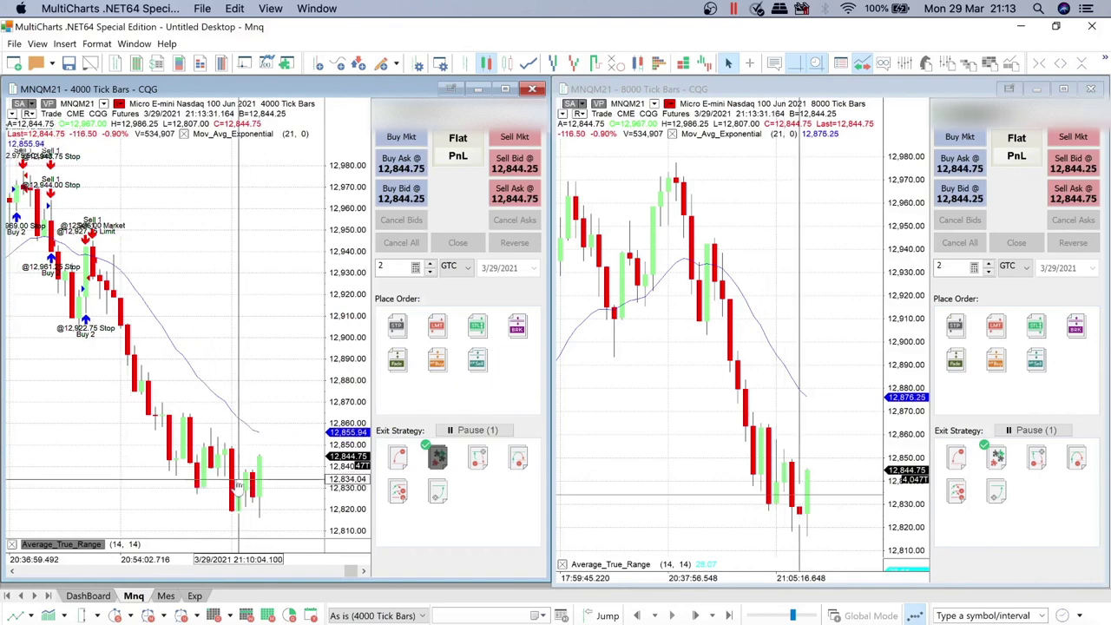